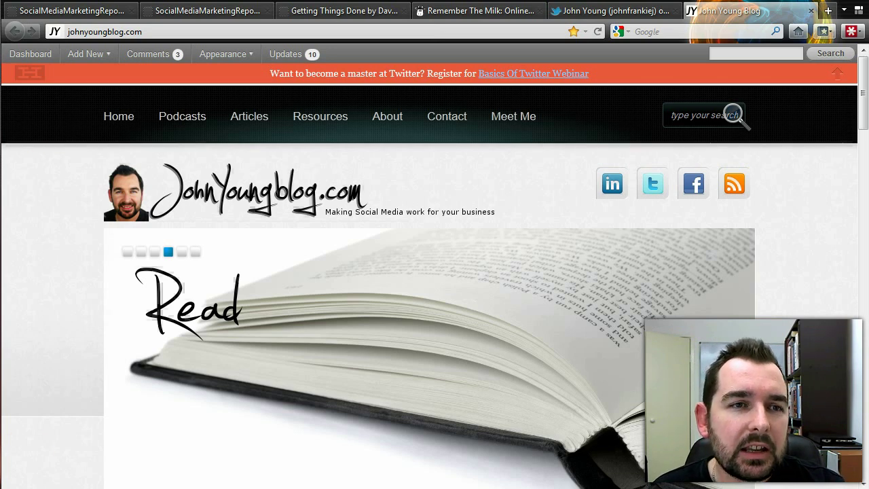
Read both Social Media Marketing Report PDF tabs, then view the Getting Things Done audiobook page.
left_click(83, 15)
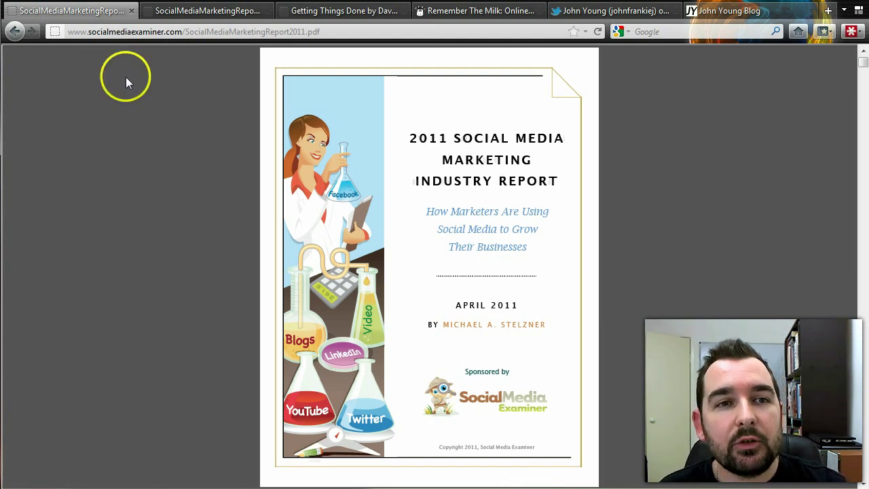
left_click(201, 13)
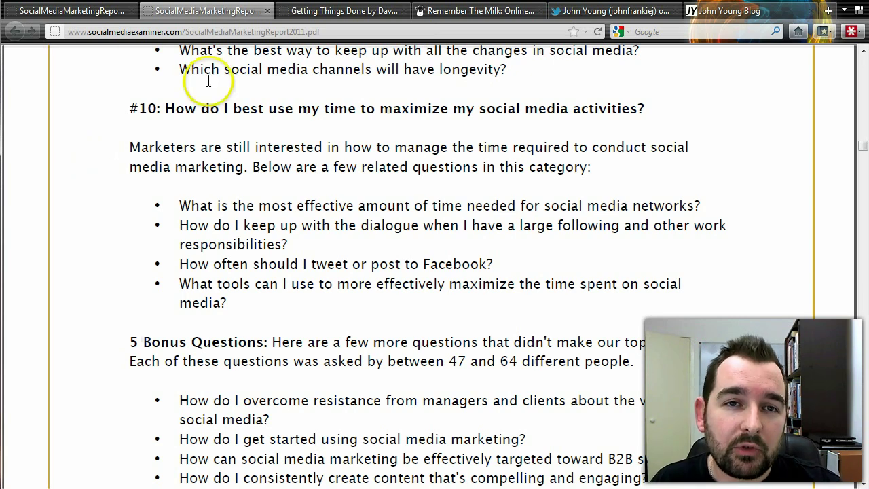
left_click(331, 15)
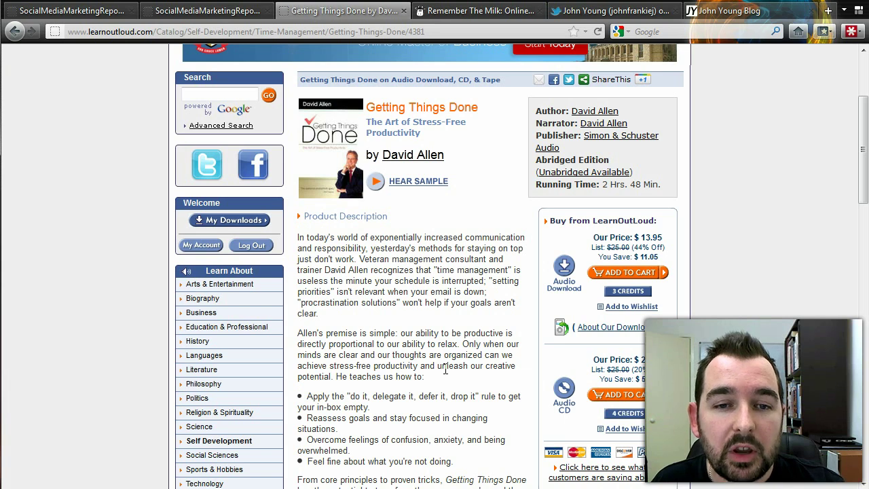
scroll(446, 370, "down", 1)
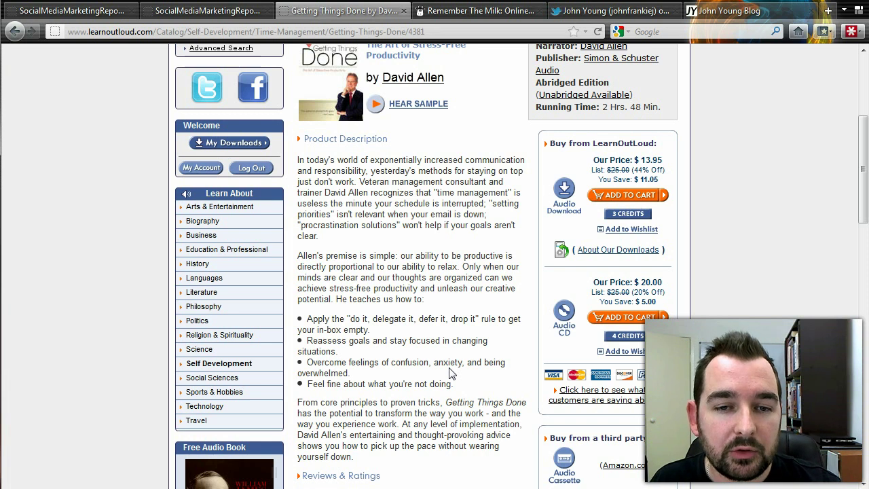
left_click(446, 371)
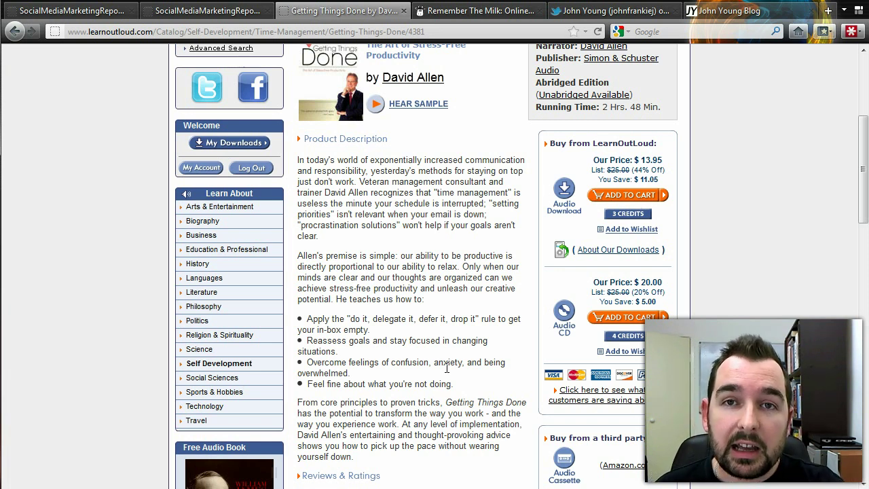
left_click(451, 362)
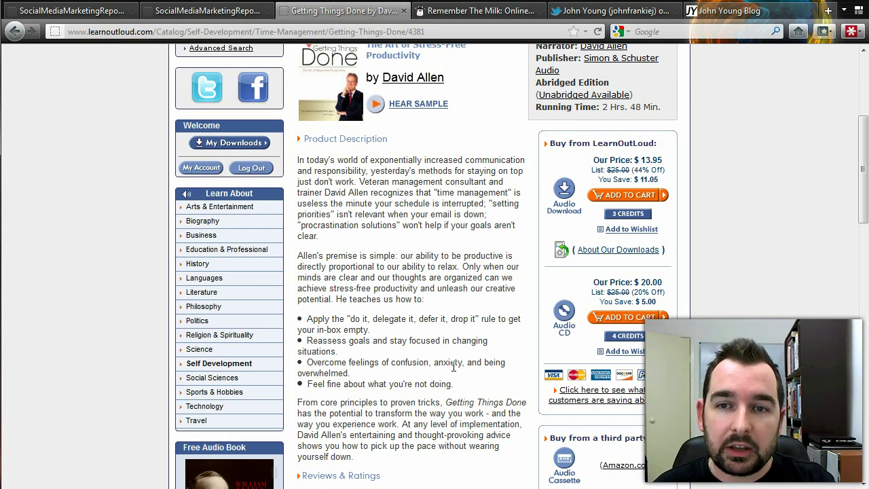
scroll(491, 318, "up", 2)
scroll(489, 316, "down", 1)
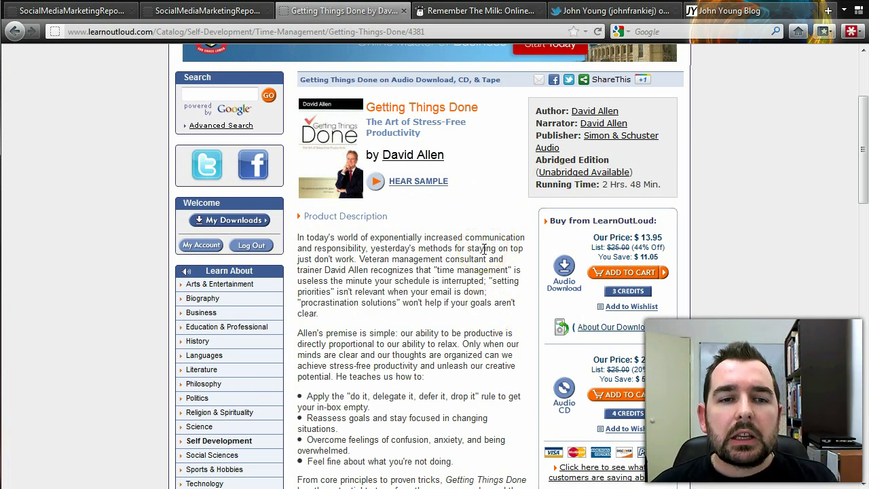
Switch to Remember The Milk and log in to see the seven tasks due today.
left_click(506, 12)
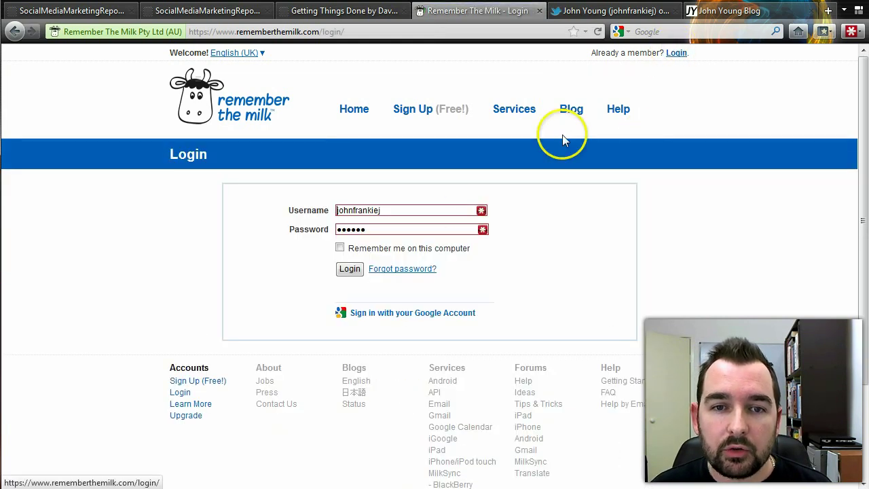
left_click(351, 269)
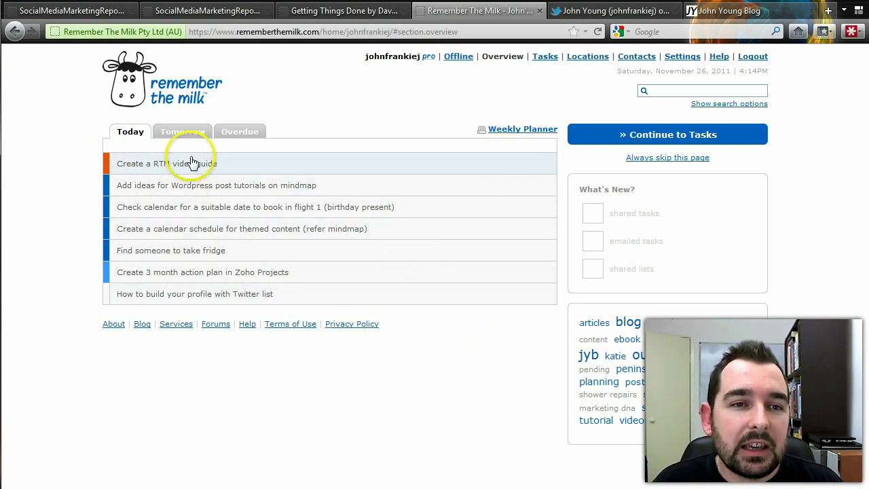
Check the Tomorrow and Overdue tasks, then continue to the Social Marketing DNA task list.
left_click(182, 132)
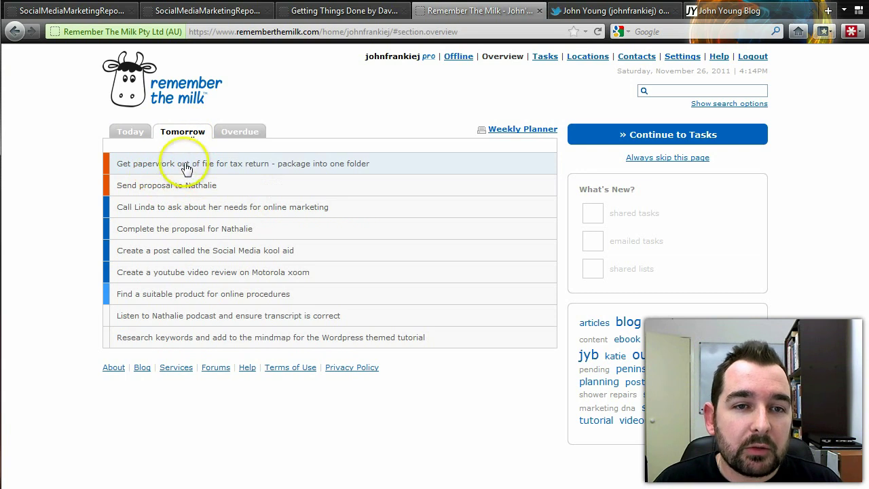
left_click(234, 135)
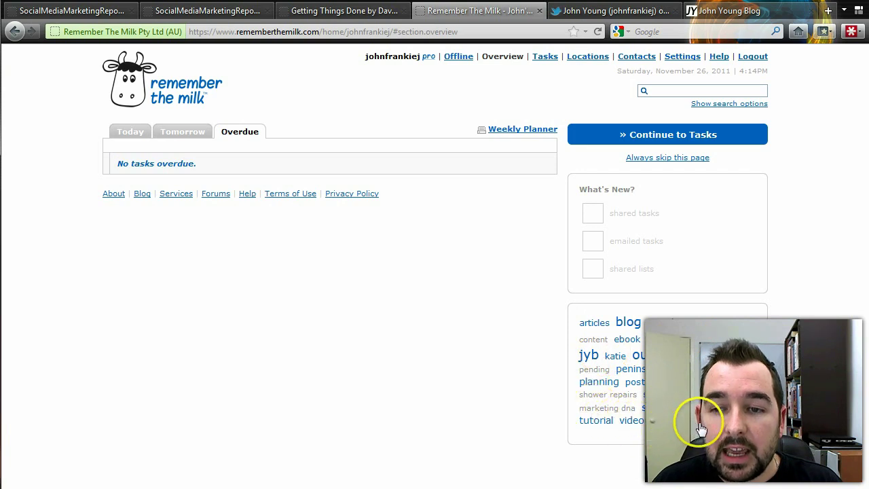
left_click(665, 362)
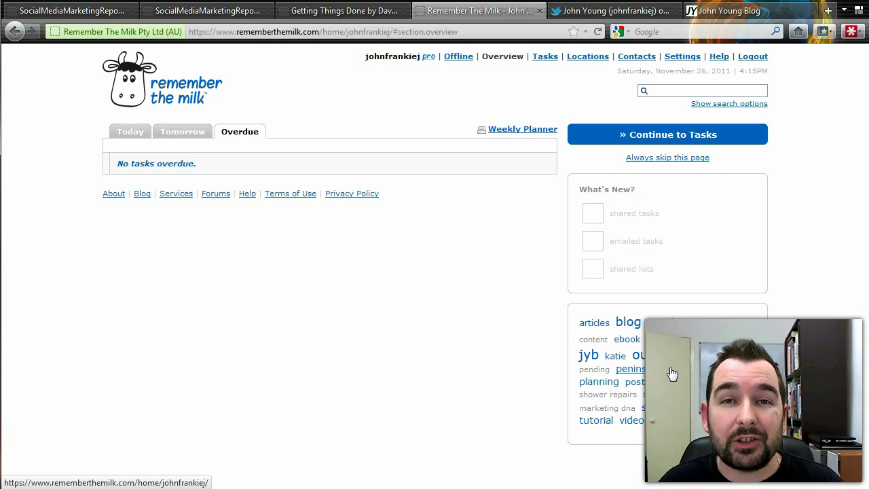
left_click(725, 348)
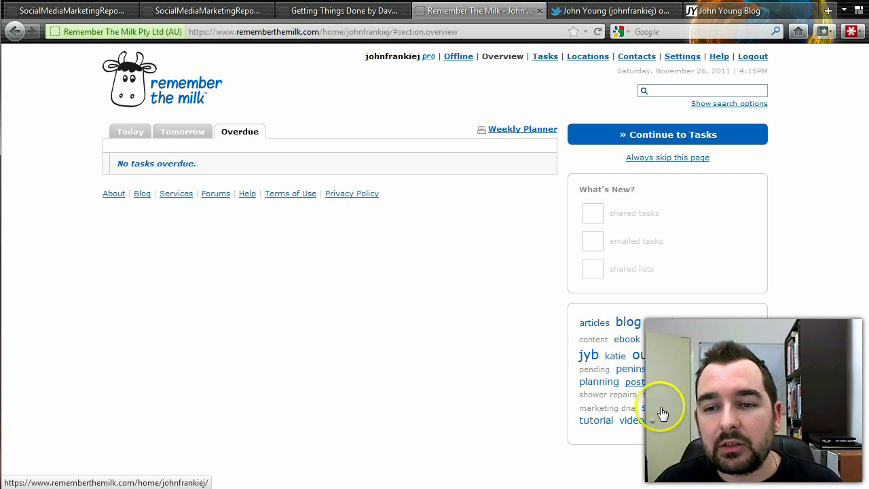
left_click(646, 155)
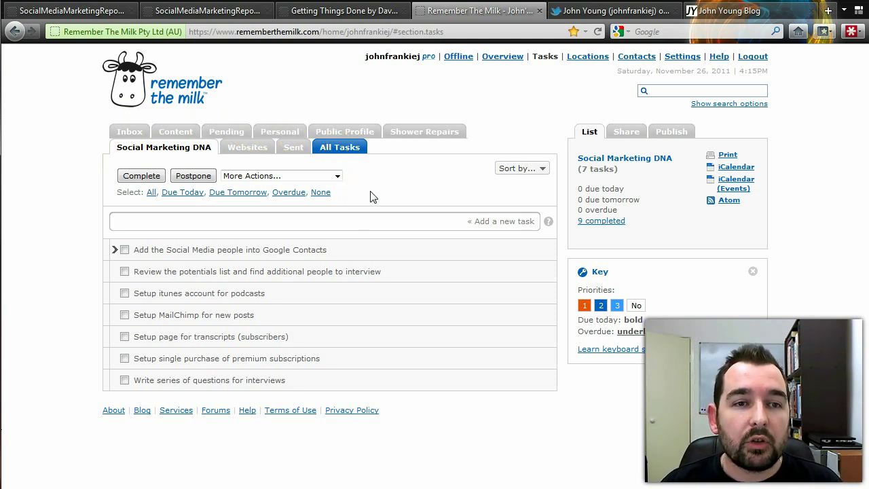
Browse All Tasks and the Create a RTM video guide details, then the Inbox list.
left_click(347, 150)
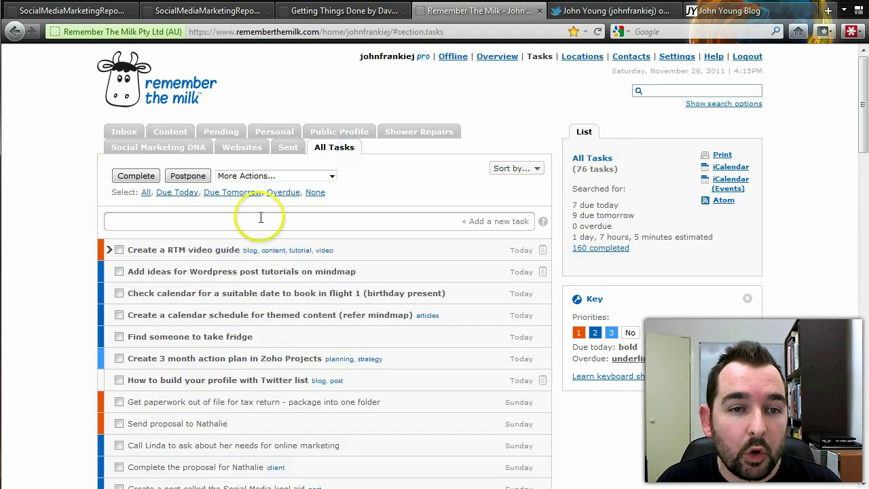
left_click(357, 254)
scroll(358, 259, "down", 8)
scroll(358, 259, "up", 8)
scroll(358, 260, "down", 8)
scroll(358, 259, "up", 8)
left_click(129, 131)
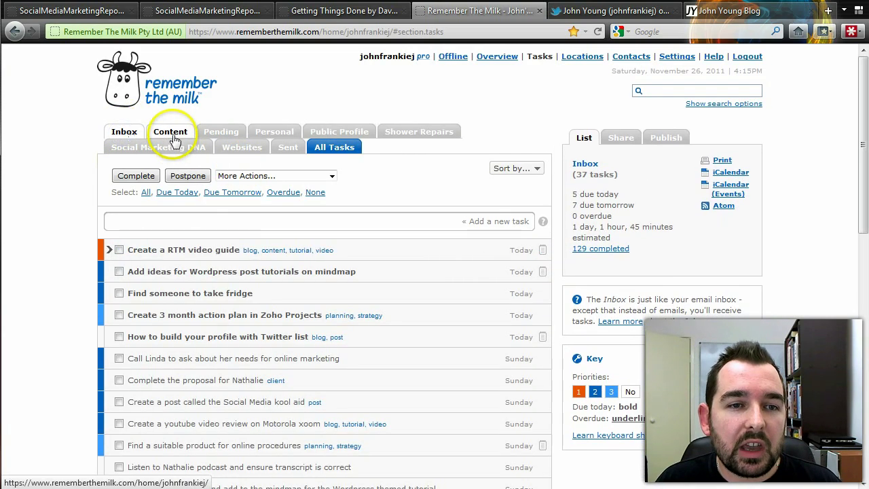
scroll(310, 237, "down", 8)
scroll(310, 243, "up", 8)
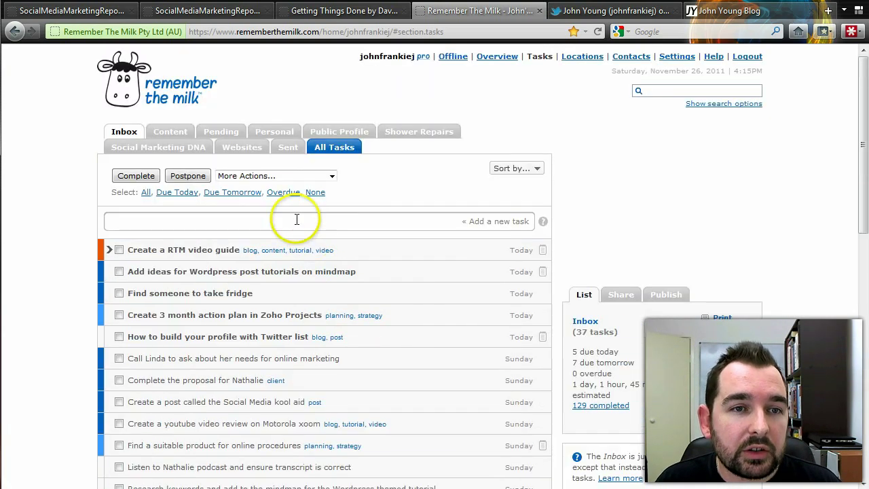
Look through the Content and Pending lists, then start a new Inbox task, 'Edit the RTM video due today'.
left_click(183, 136)
left_click(277, 270)
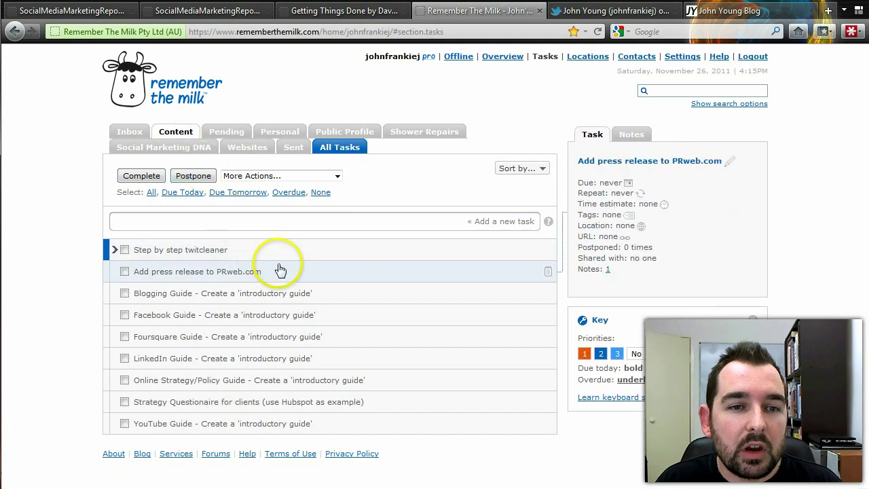
left_click(228, 131)
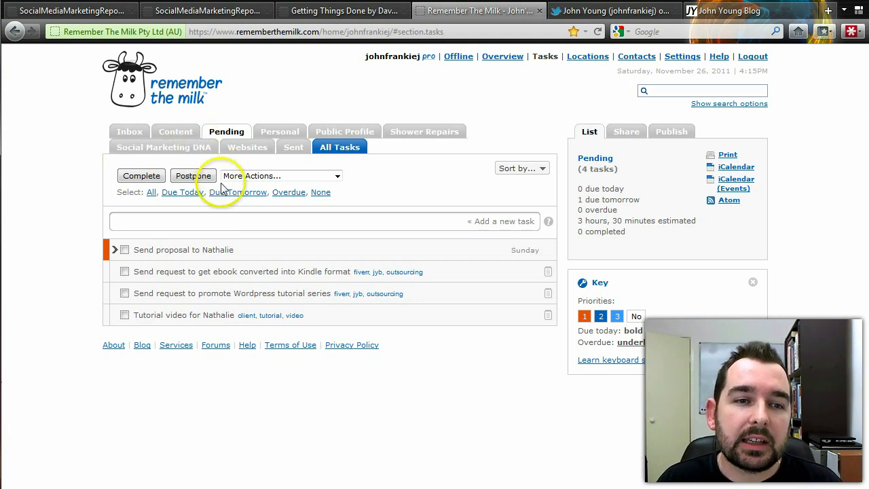
left_click(130, 132)
left_click(171, 223)
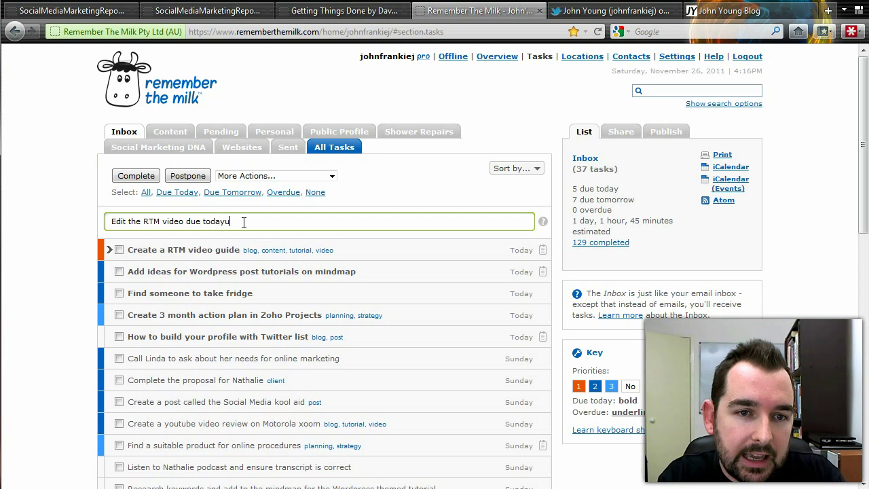
Add 'Edit the RTM video', due today, to the Inbox and select it.
key("Return")
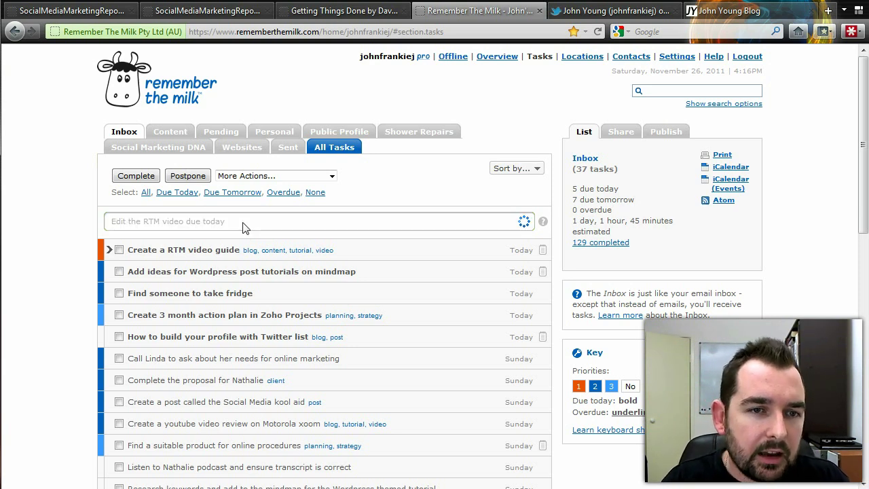
left_click(223, 337)
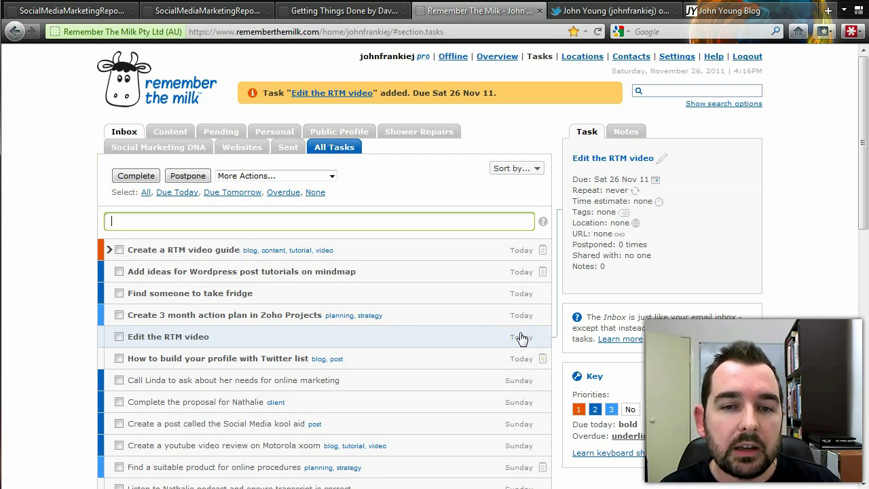
left_click(500, 341)
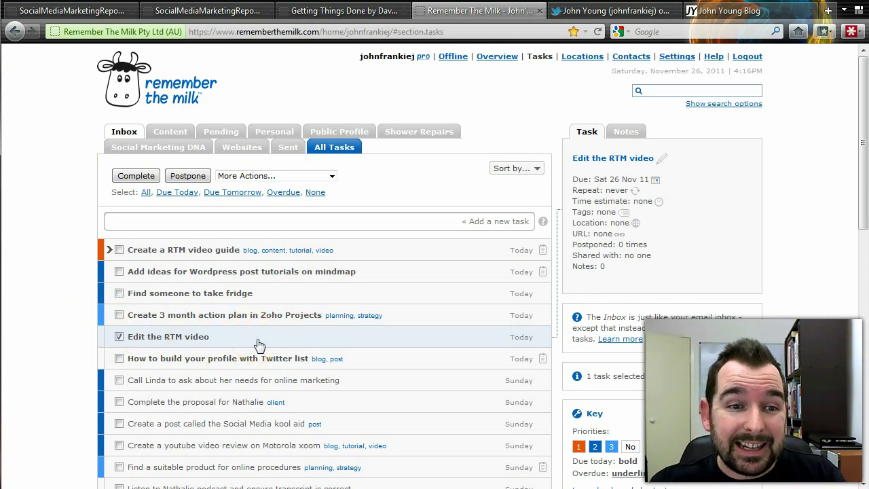
Give 'Edit the RTM video' priority 1 using the 1 key.
key("1")
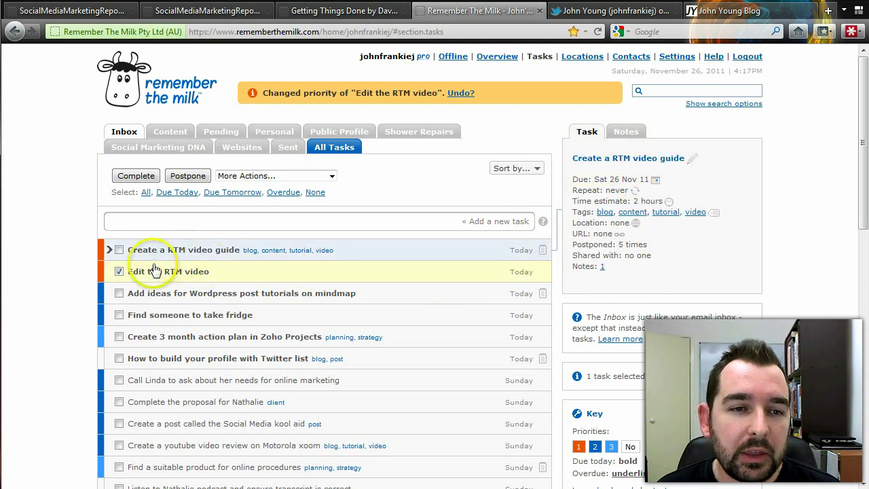
Deselect the task to view the Inbox summary, then reselect 'Edit the RTM video' for its details.
left_click(42, 268)
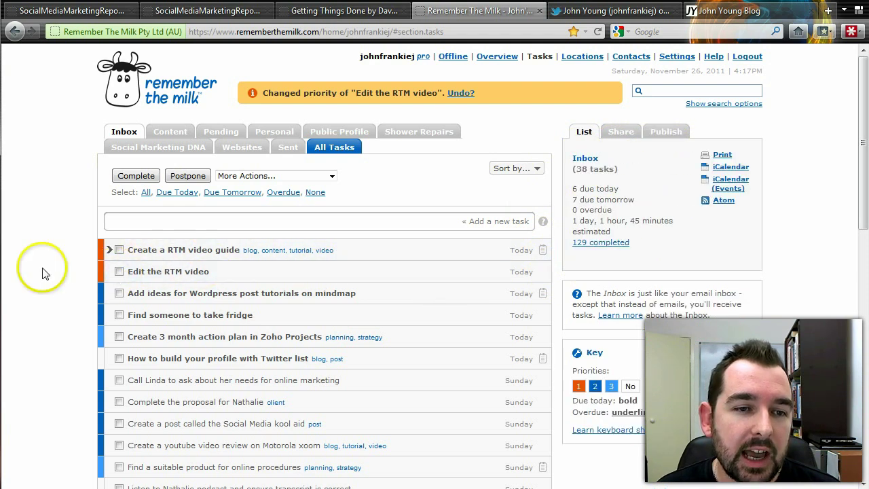
left_click(119, 272)
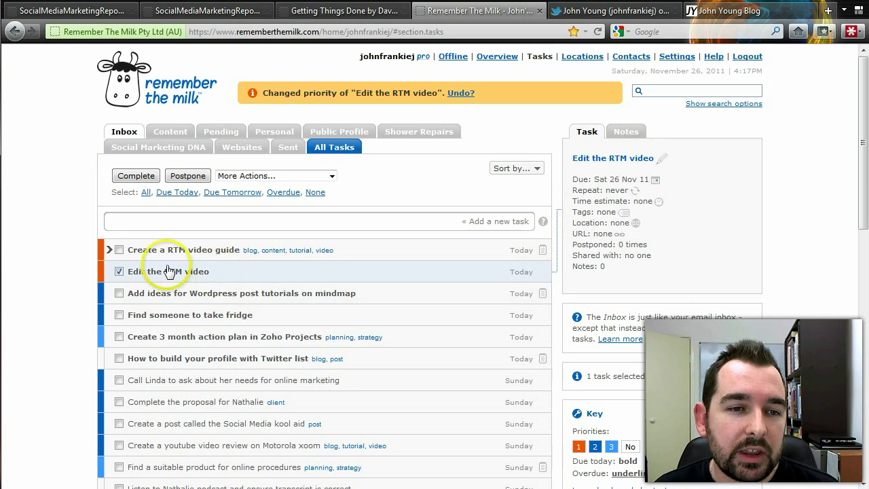
left_click(119, 272)
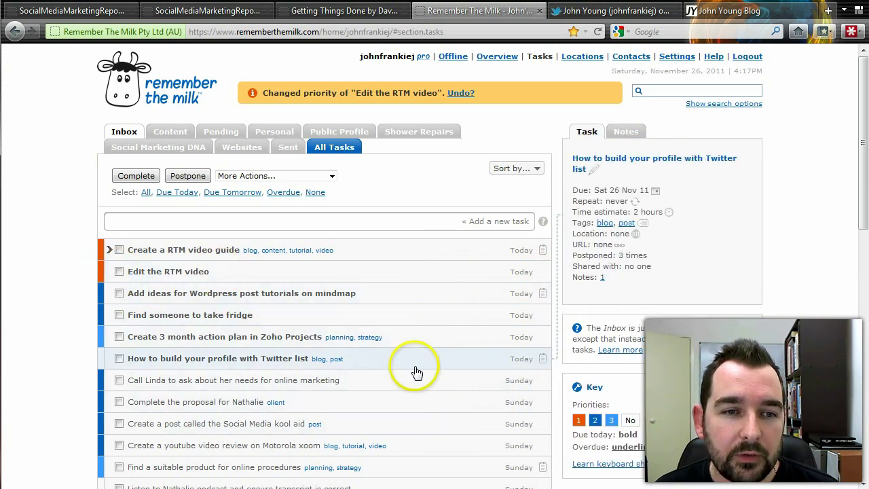
left_click(119, 272)
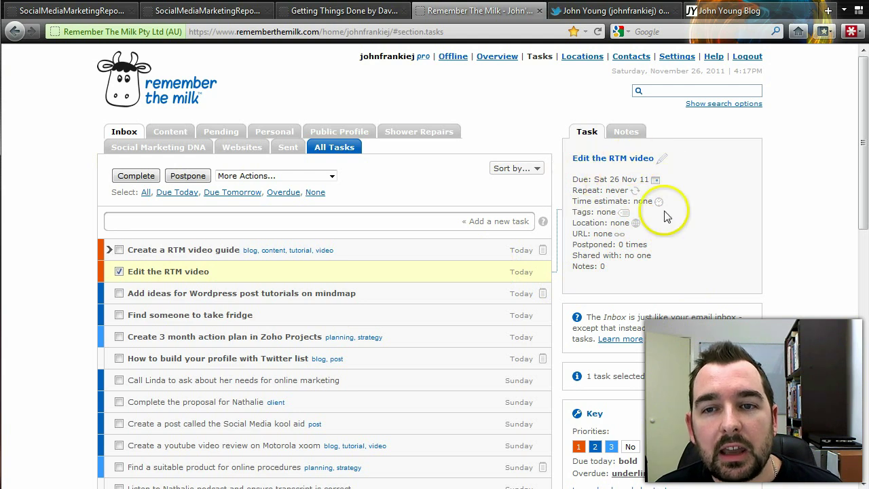
Change the task's due date to tomorrow (Sun 27 Nov 11), then back to today.
left_click(656, 182)
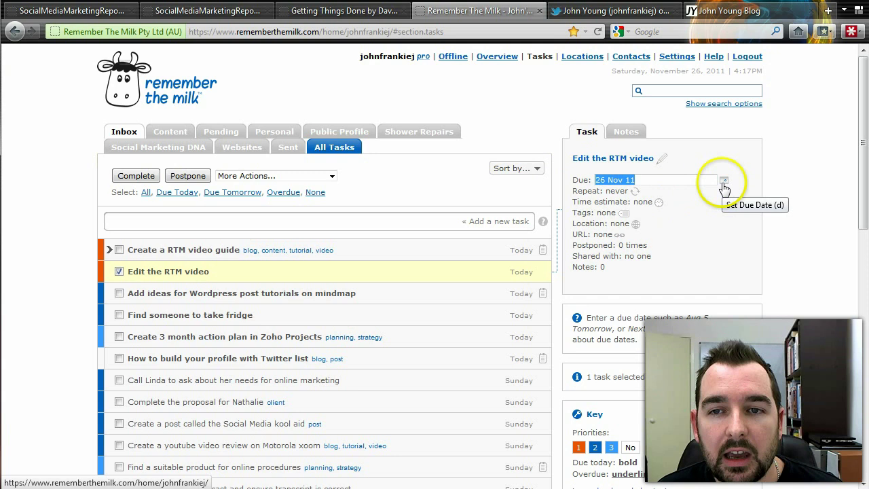
left_click(701, 181)
double_click(692, 180)
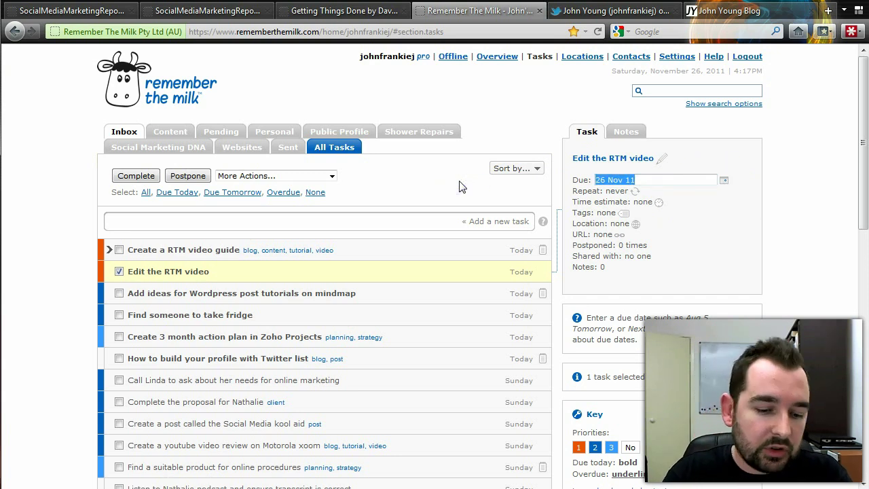
type("tomor")
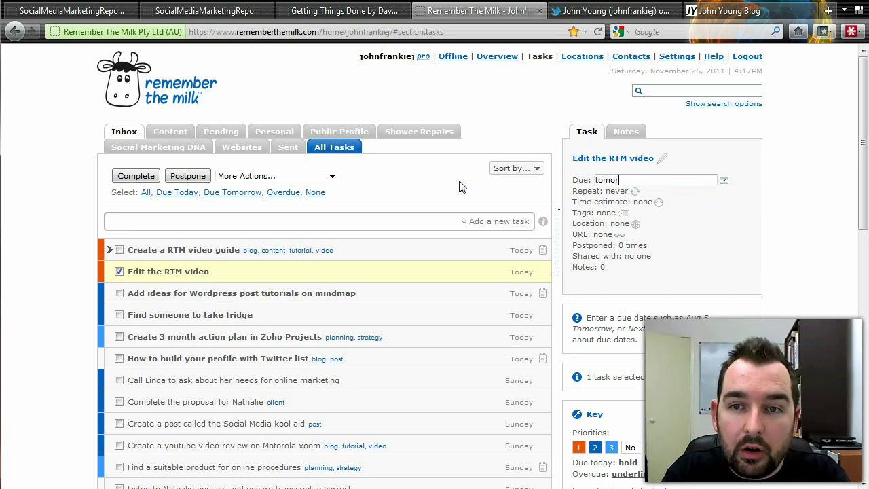
type("row")
key("Return")
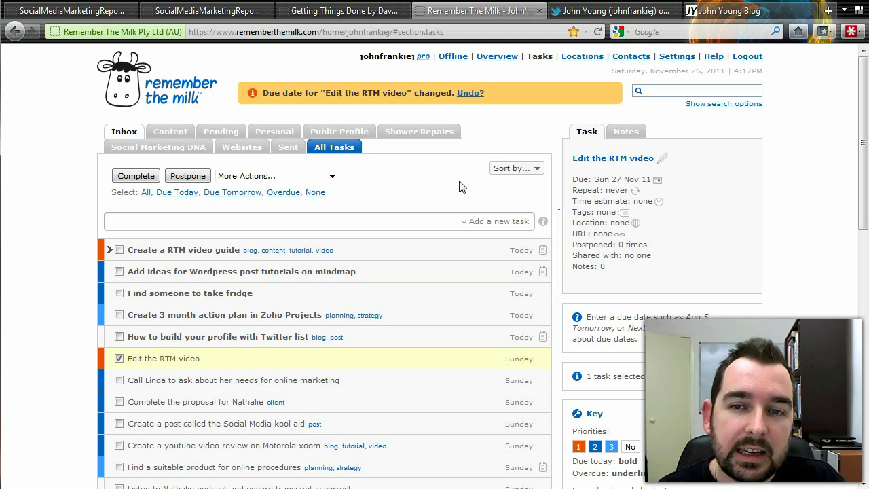
left_click(652, 183)
type("tomorrow")
key("Return")
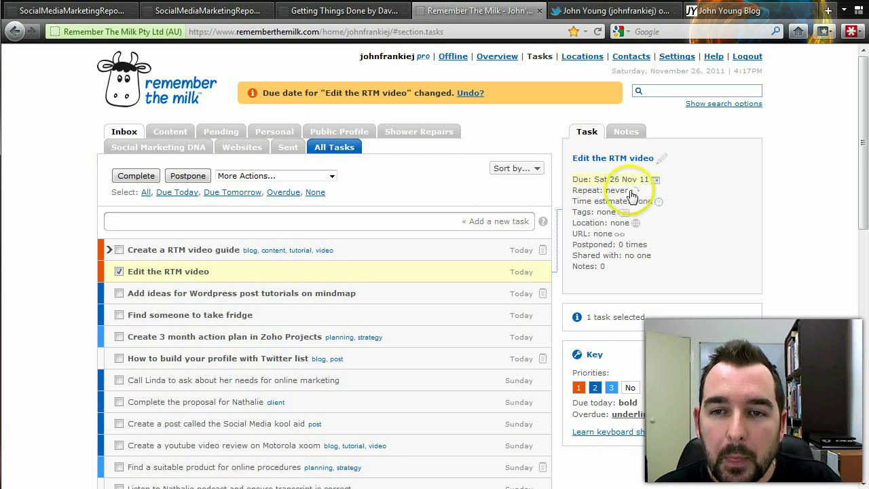
Set the task to repeat weekly, then clear the repeat back to never.
left_click(618, 190)
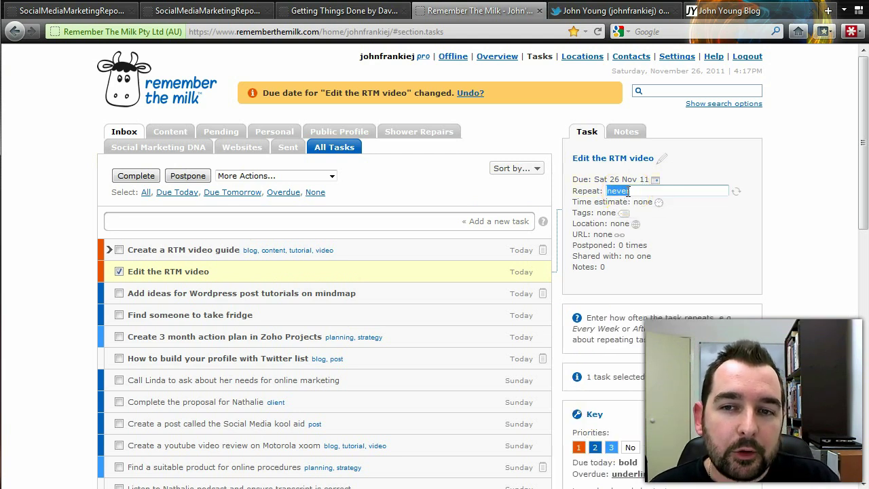
type("weekly")
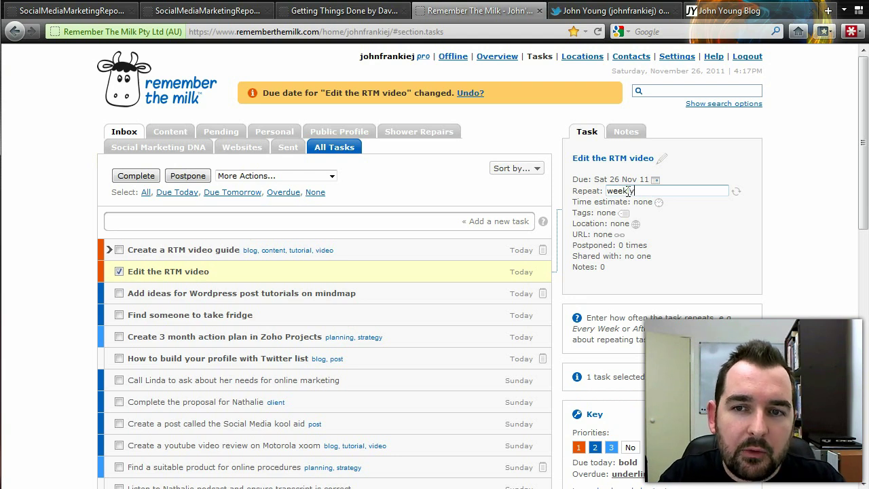
key("Return")
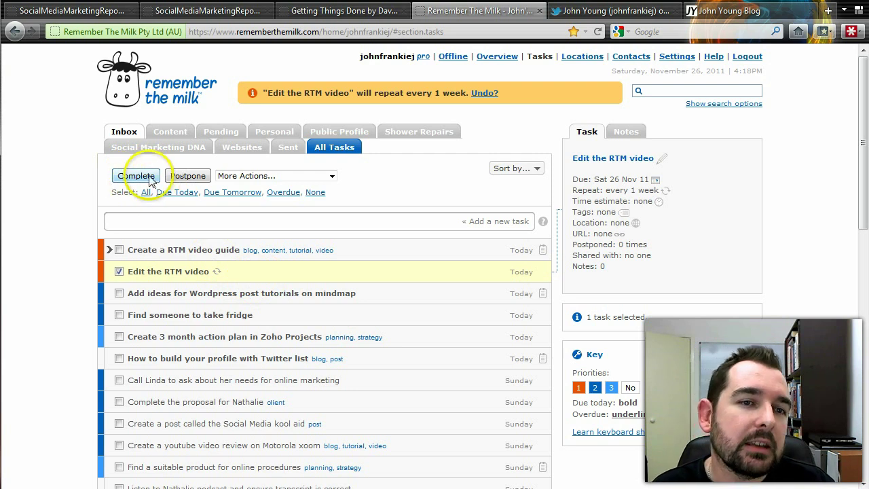
left_click(175, 274)
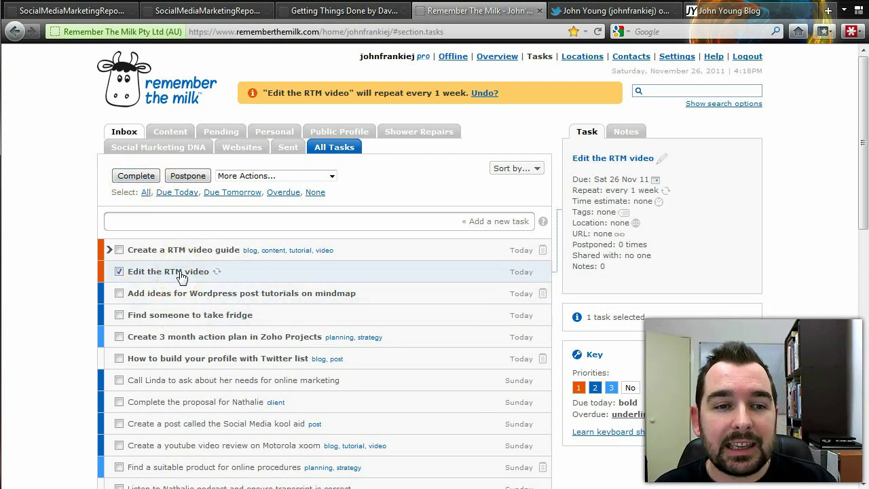
left_click(187, 257)
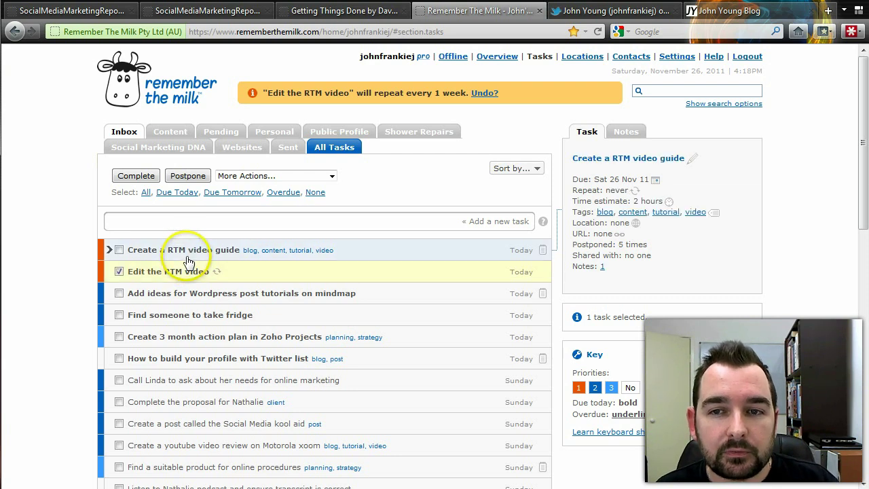
left_click(188, 259)
left_click(642, 192)
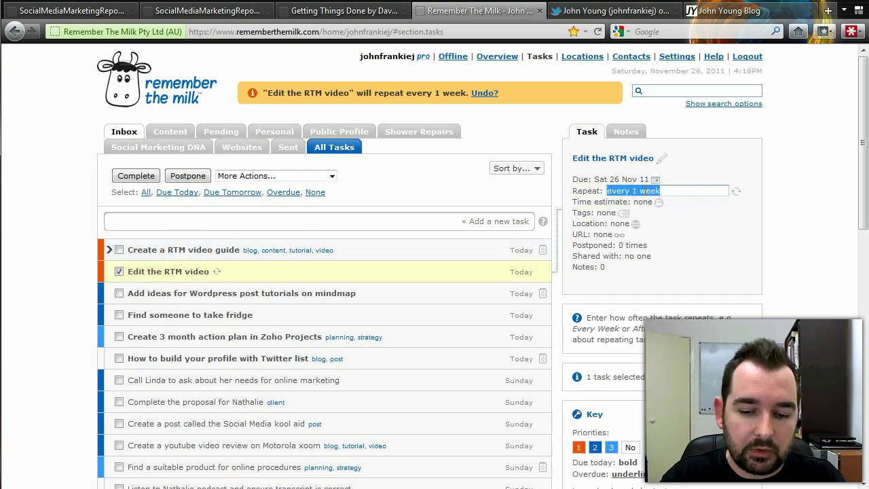
left_click(759, 239)
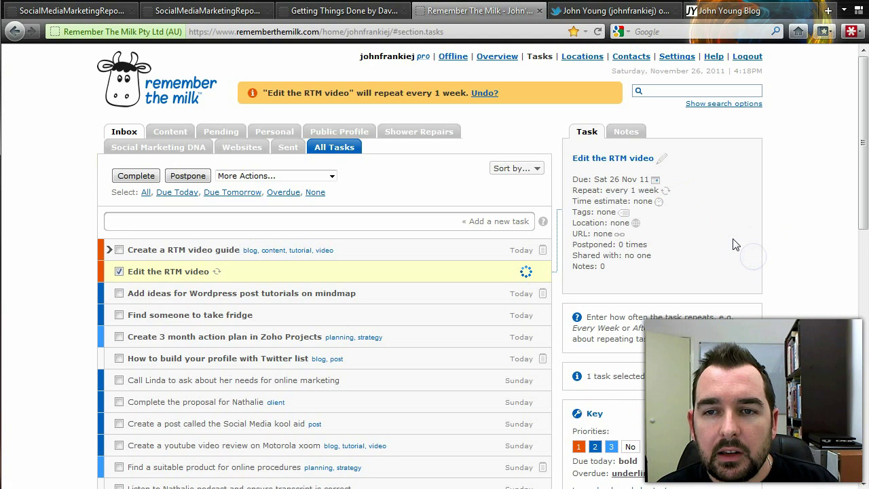
Give 'Edit the RTM video' a 1 hour time estimate.
left_click(651, 201)
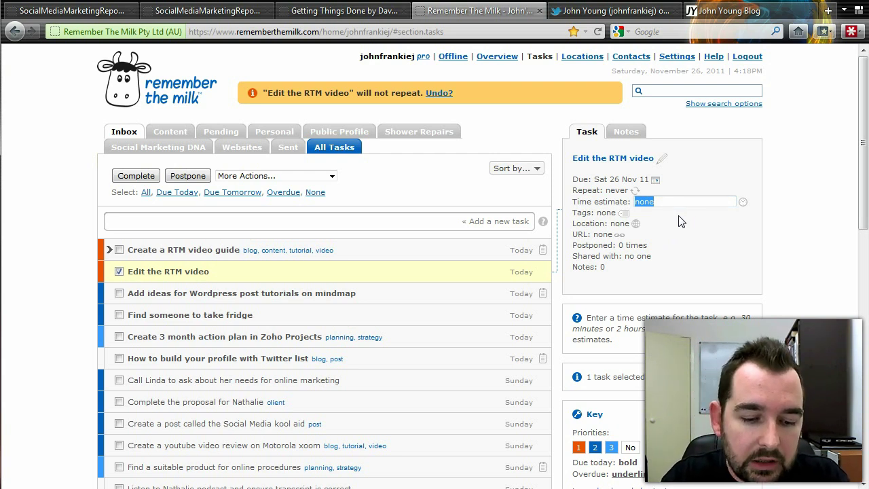
type("1 hour")
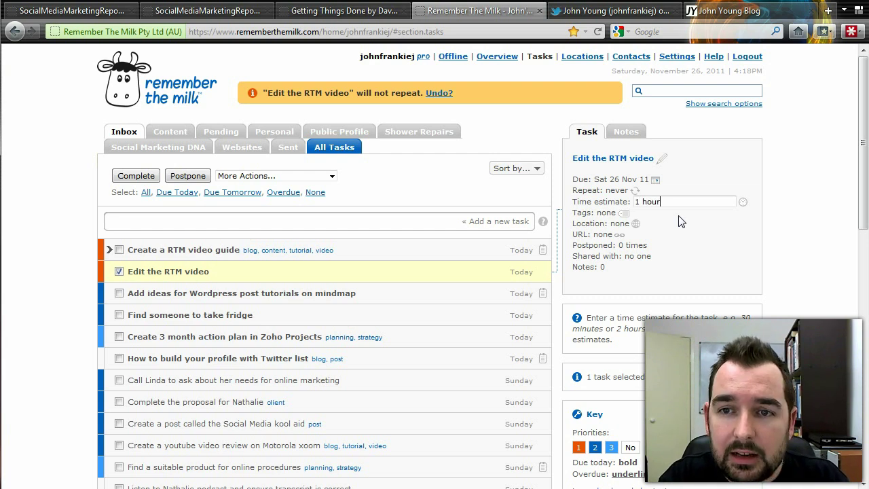
key("Return")
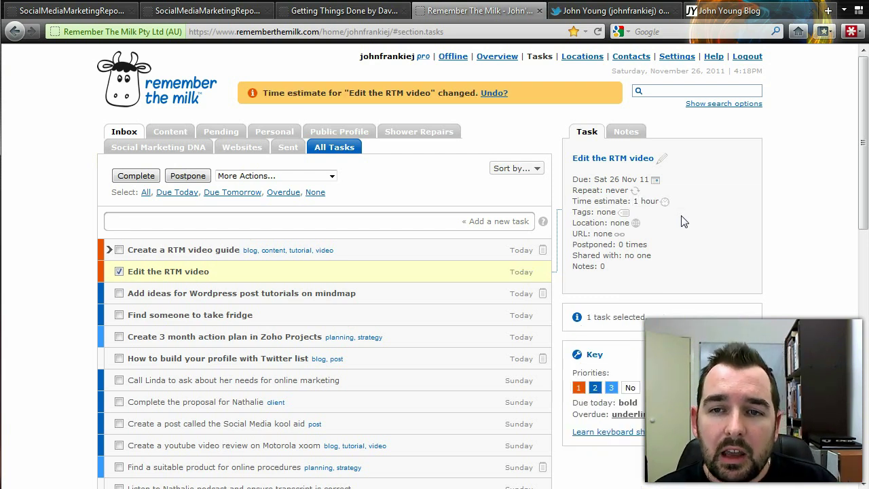
left_click(608, 213)
Tag 'Edit the RTM video' with video and website.
type("video, ")
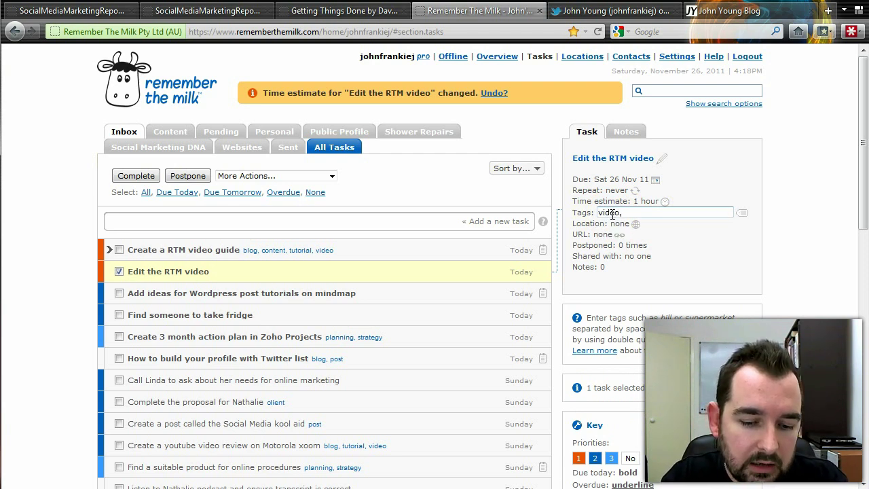
type("website,")
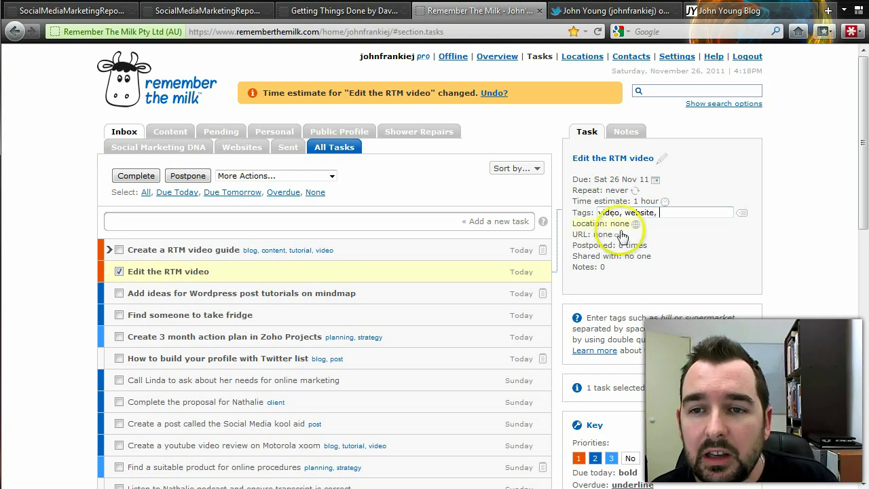
left_click(672, 271)
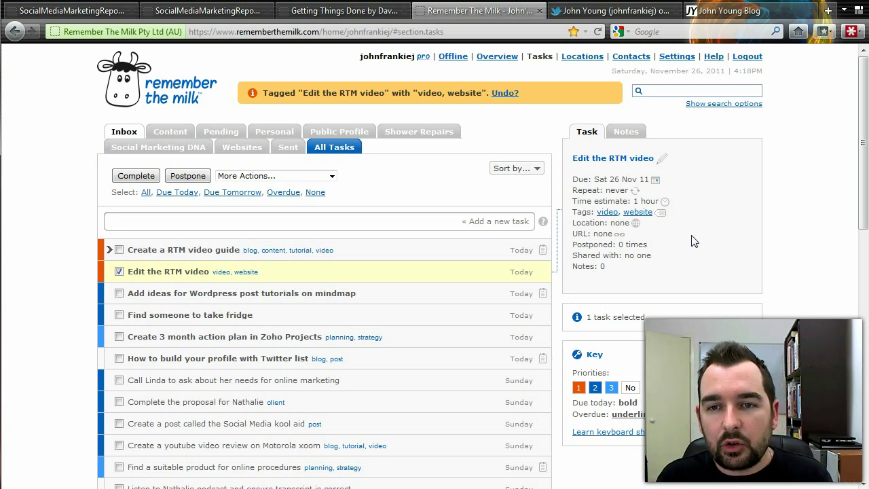
left_click(603, 234)
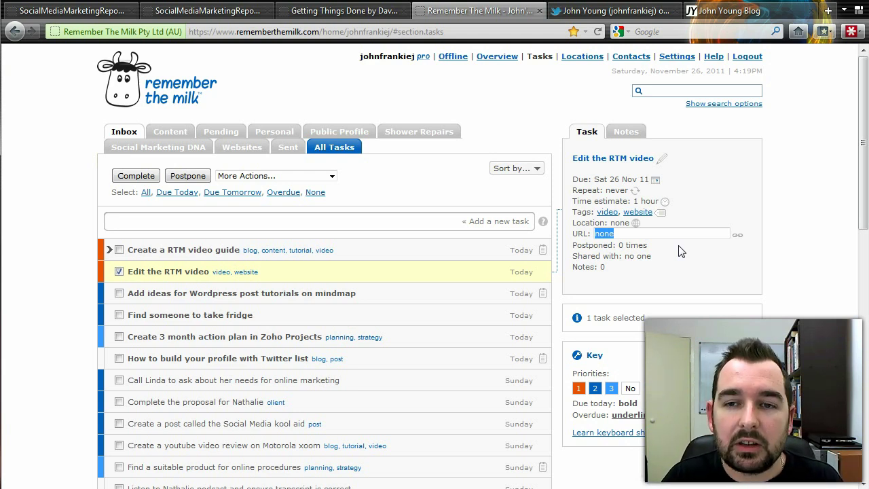
left_click(685, 263)
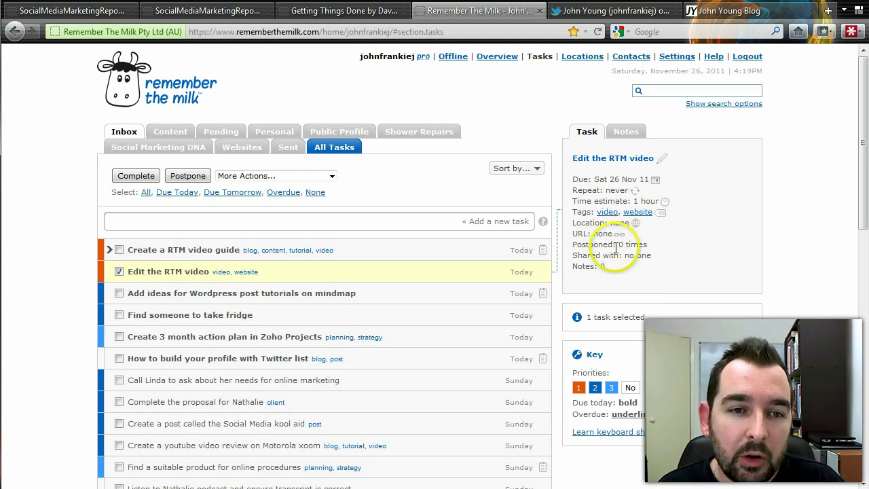
mouse_move(459, 254)
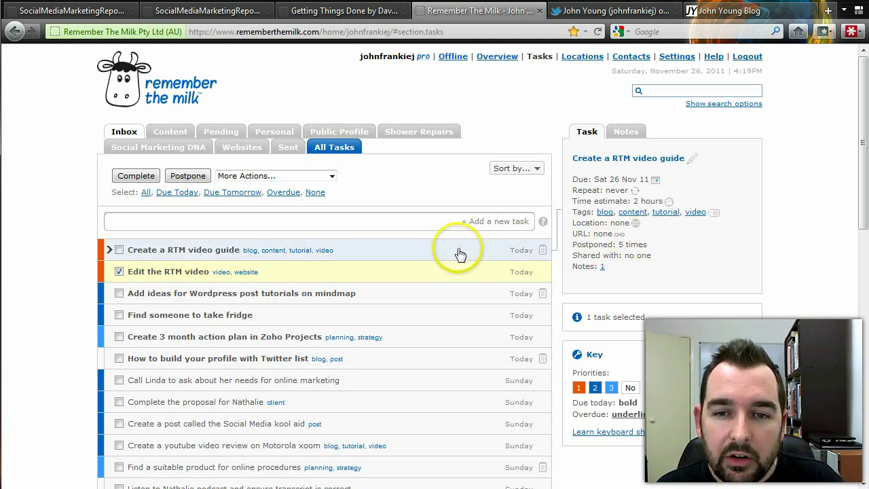
mouse_move(450, 361)
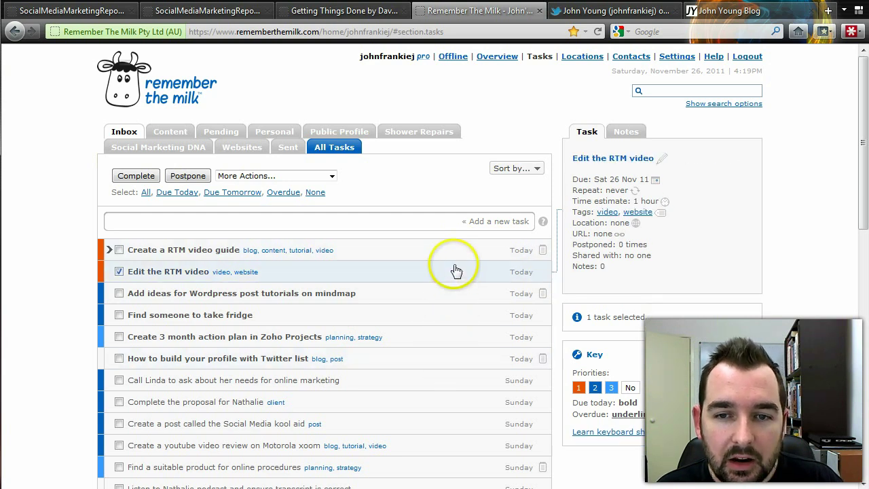
Postpone Edit the RTM video to Sunday 27 Nov, then inspect other task rows' details.
mouse_move(299, 260)
left_click(190, 178)
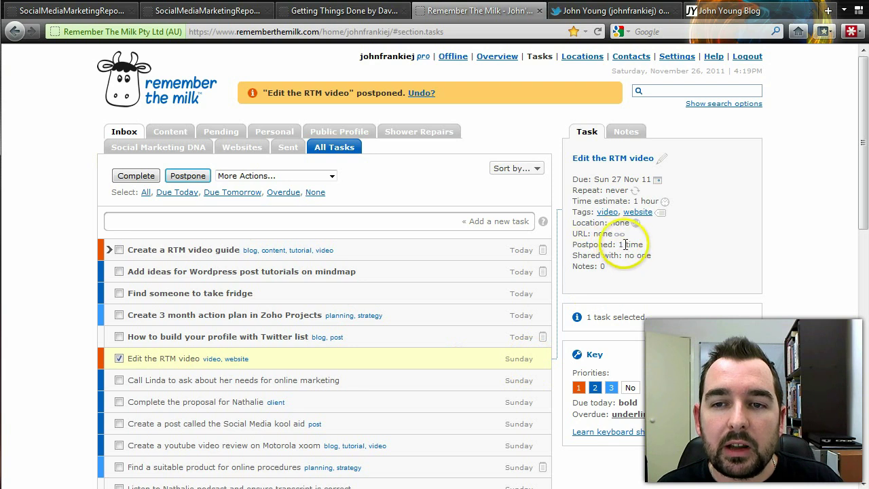
mouse_move(333, 322)
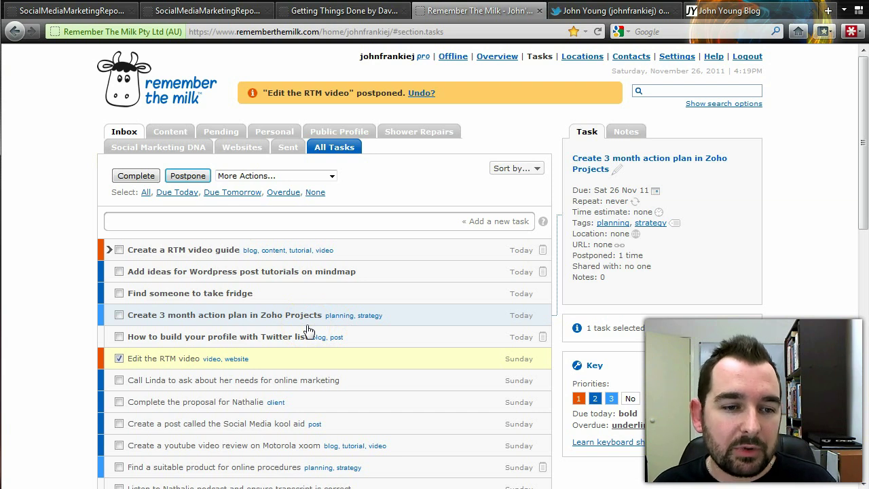
mouse_move(309, 332)
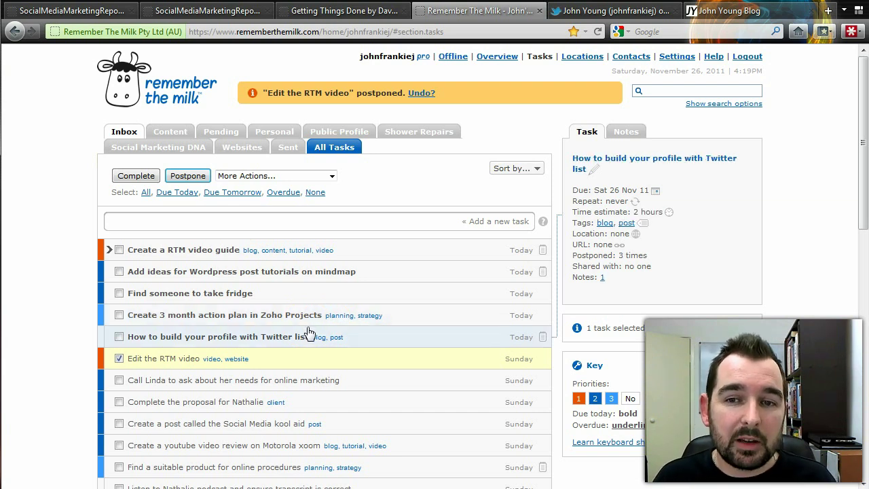
left_click(313, 333)
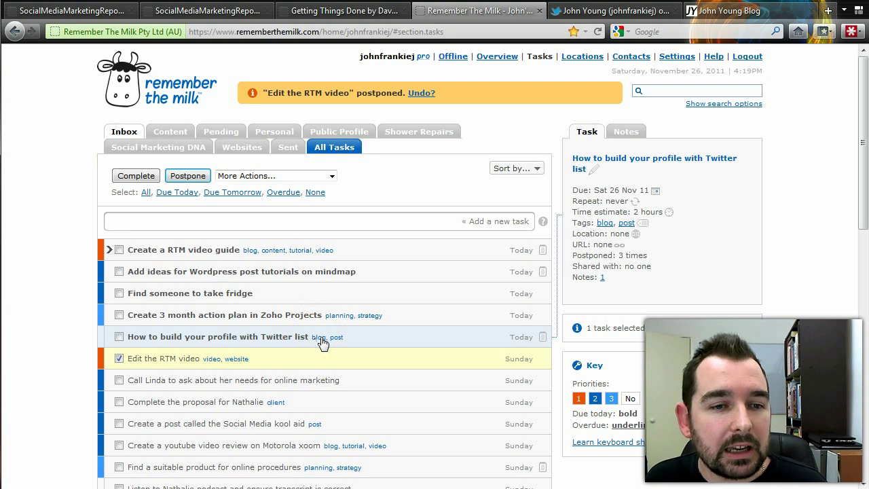
left_click(287, 358)
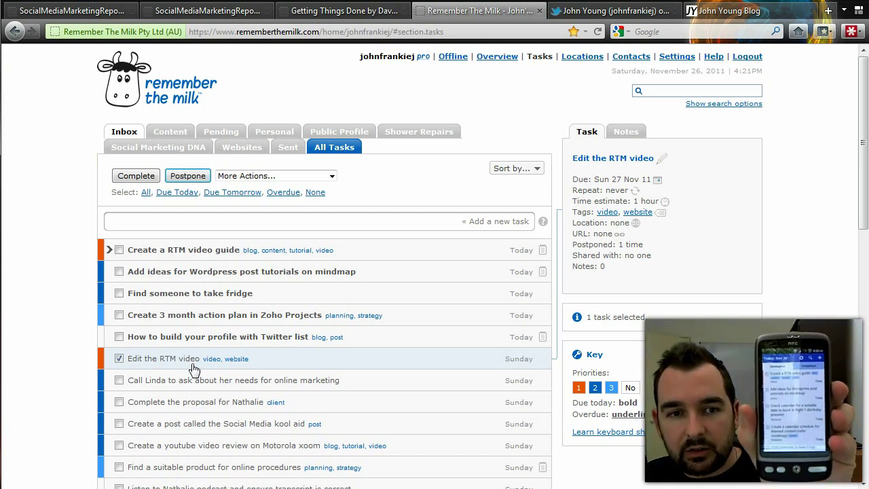
left_click(207, 278)
left_click(213, 362)
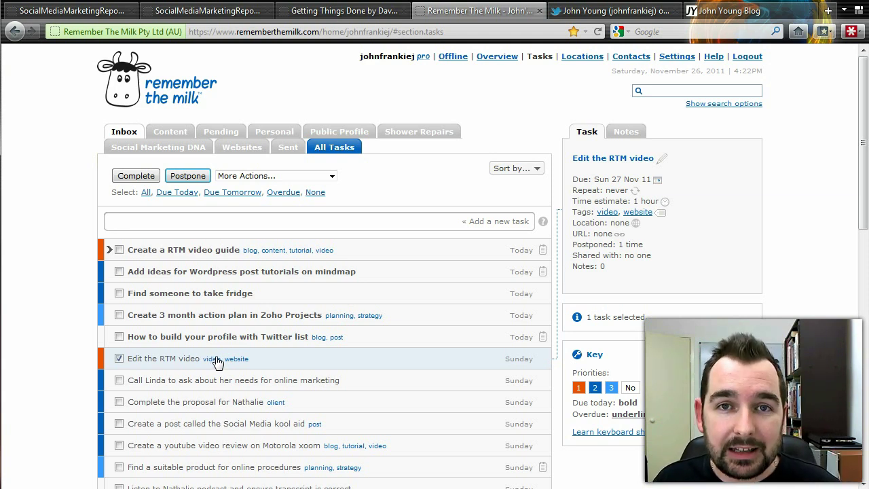
left_click(343, 11)
scroll(485, 340, "down", 2)
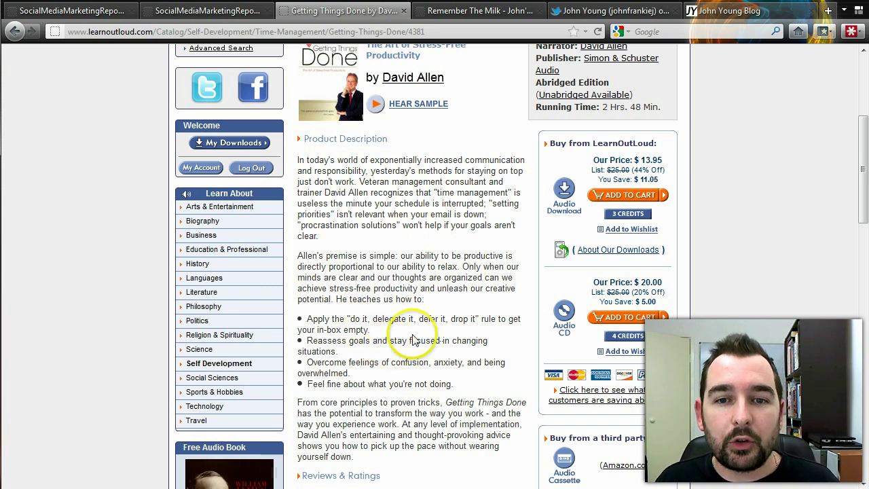
left_click(477, 16)
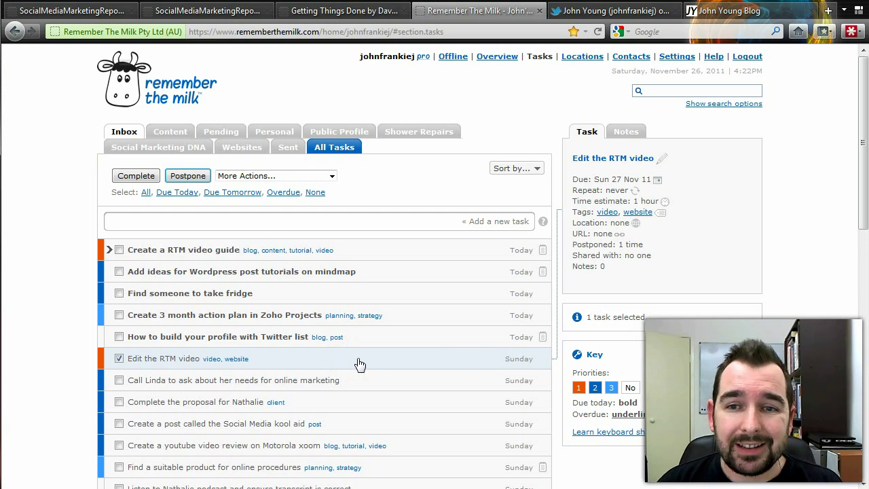
Share Edit the RTM video via More Actions > Share With..., start adding a contact, then cancel.
left_click(248, 292)
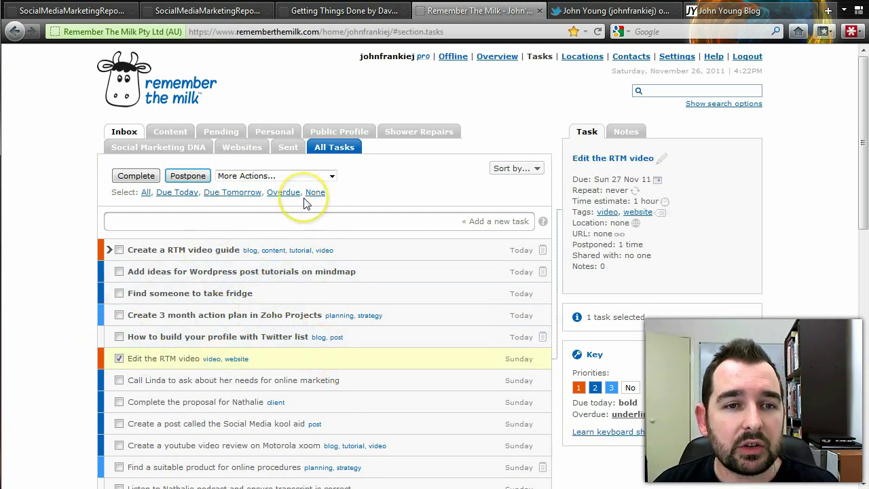
left_click(332, 177)
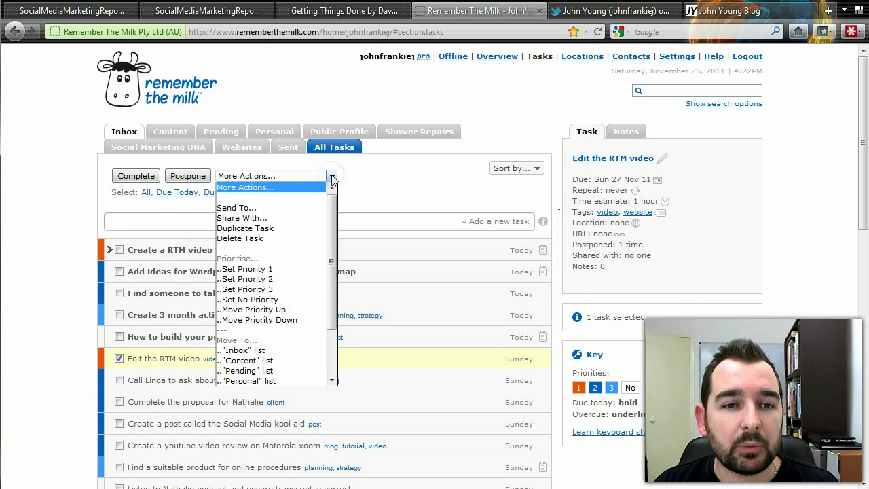
scroll(336, 218, "down", 1)
scroll(333, 202, "up", 1)
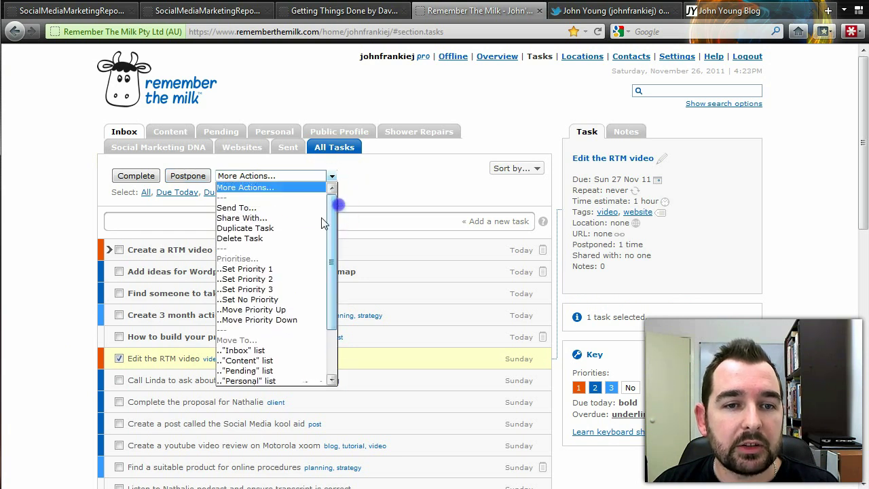
left_click(244, 219)
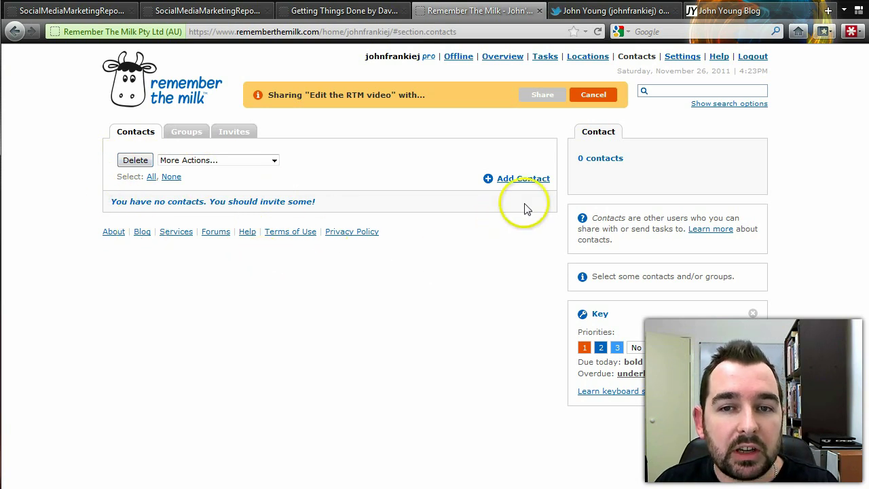
left_click(537, 182)
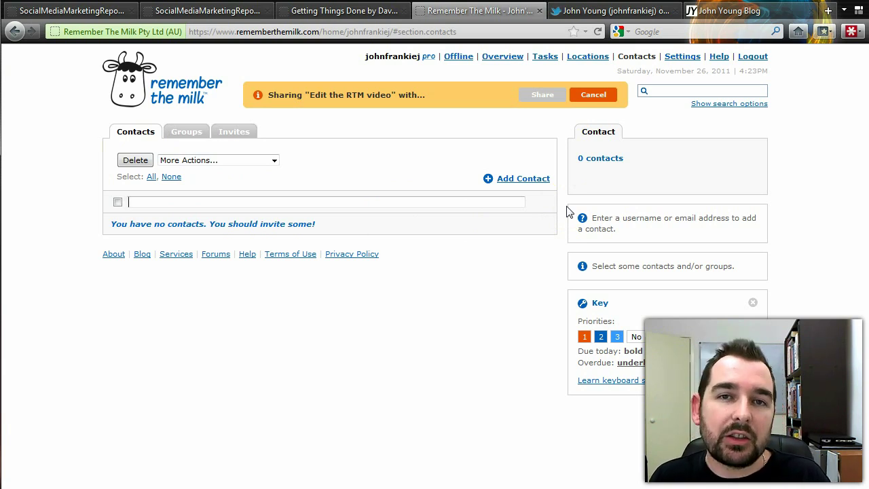
left_click(593, 95)
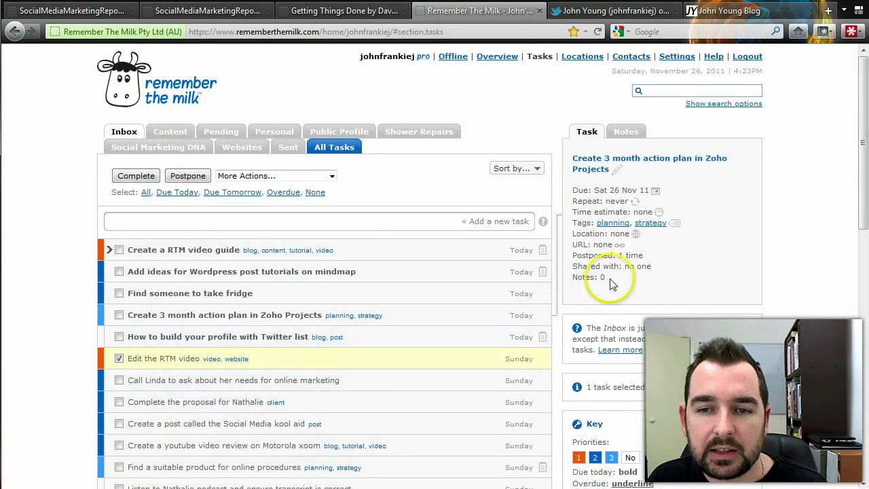
Open the account settings on the Lists tab showing the ten task lists.
scroll(730, 248, "down", 9)
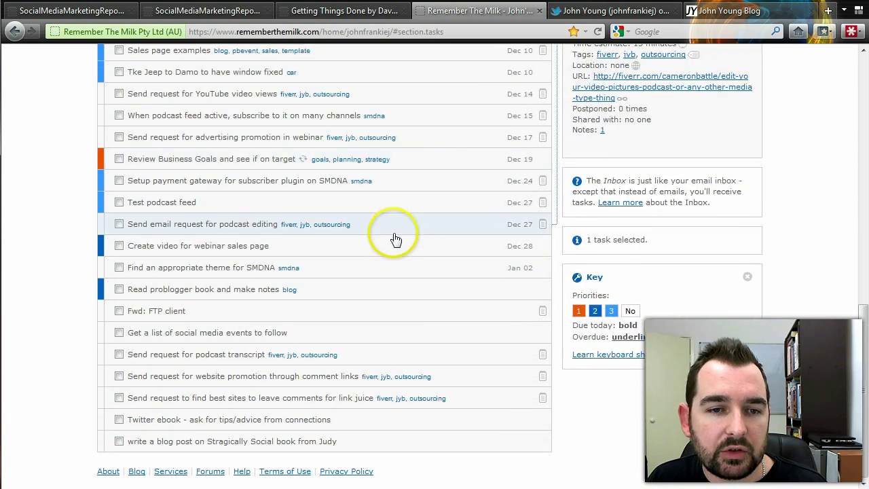
scroll(396, 239, "up", 10)
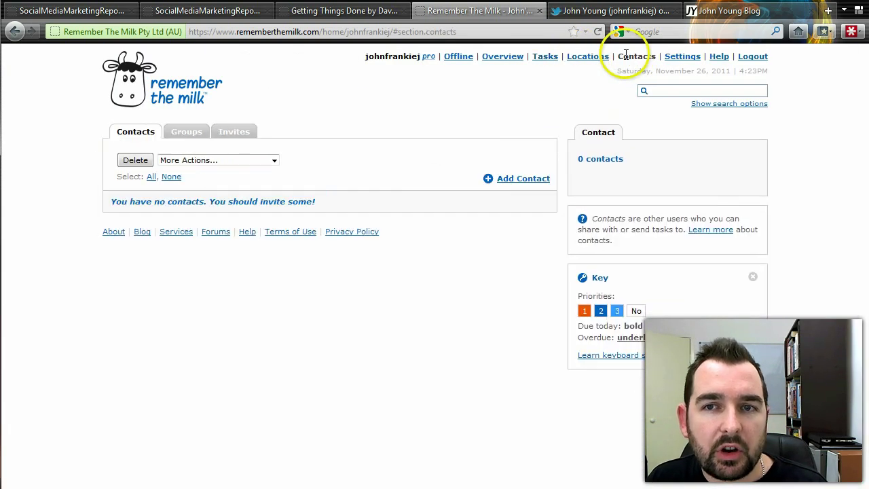
left_click(676, 57)
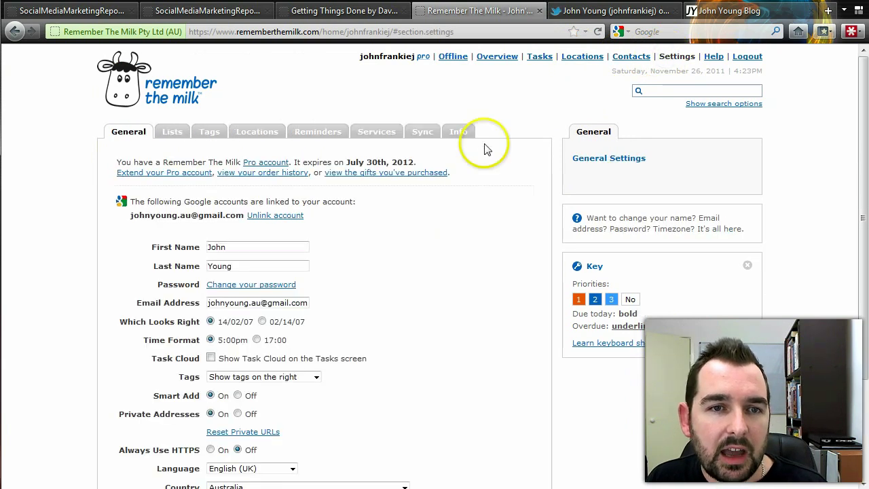
left_click(172, 132)
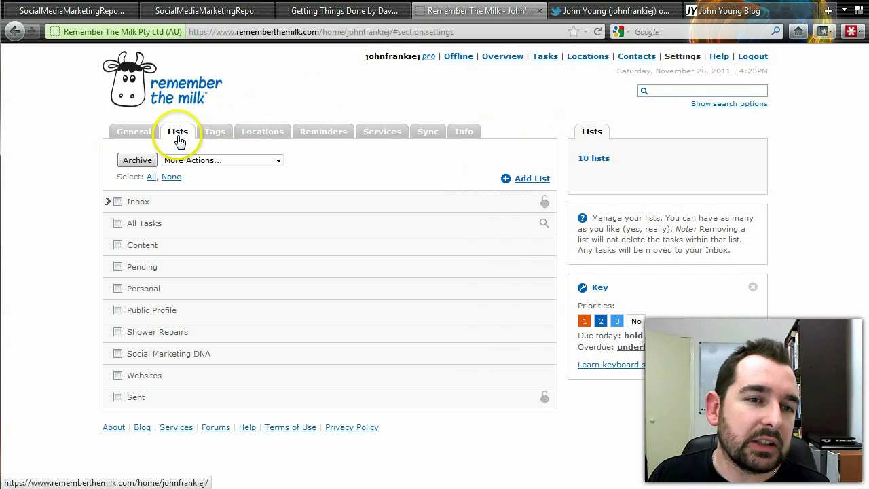
Select the Inbox, All Tasks and Content lists to see their details.
left_click(160, 205)
left_click(169, 226)
left_click(172, 242)
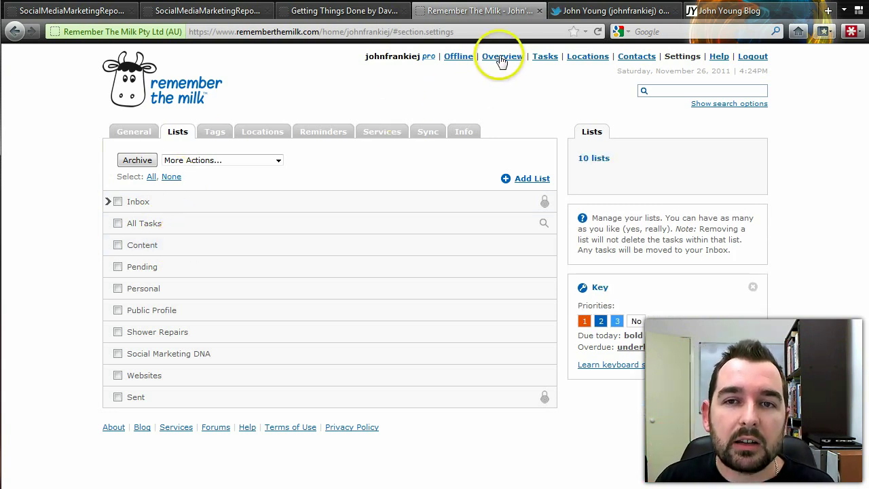
Move between the Tasks, Overview and full task list pages.
left_click(545, 57)
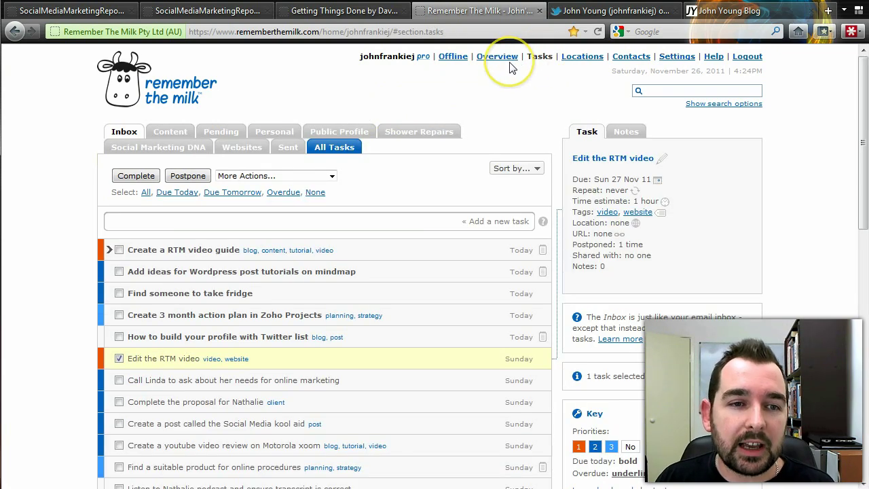
left_click(513, 56)
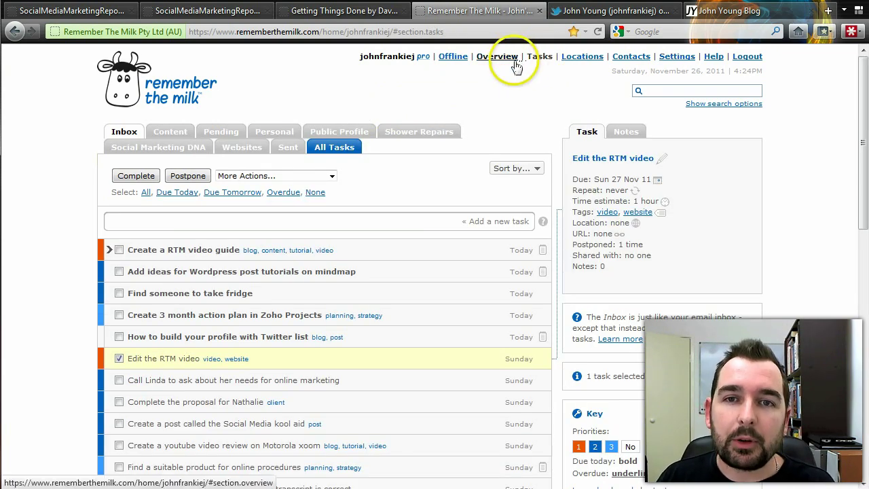
left_click(533, 58)
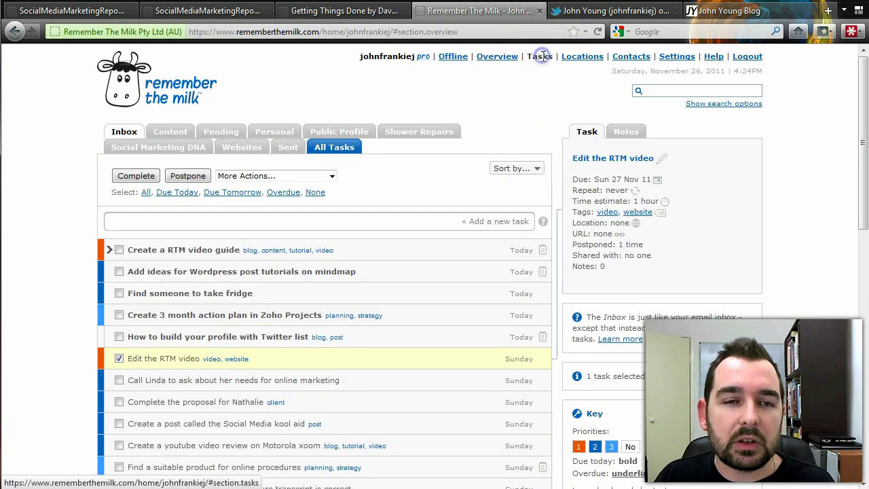
left_click(533, 96)
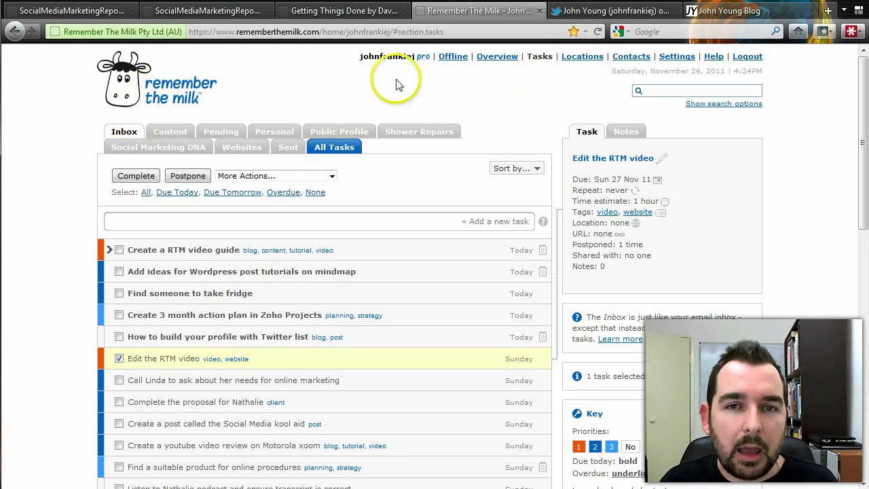
Dismiss the Offline setup, then pick the blog tag from the Overview tag cloud.
left_click(450, 58)
left_click(561, 334)
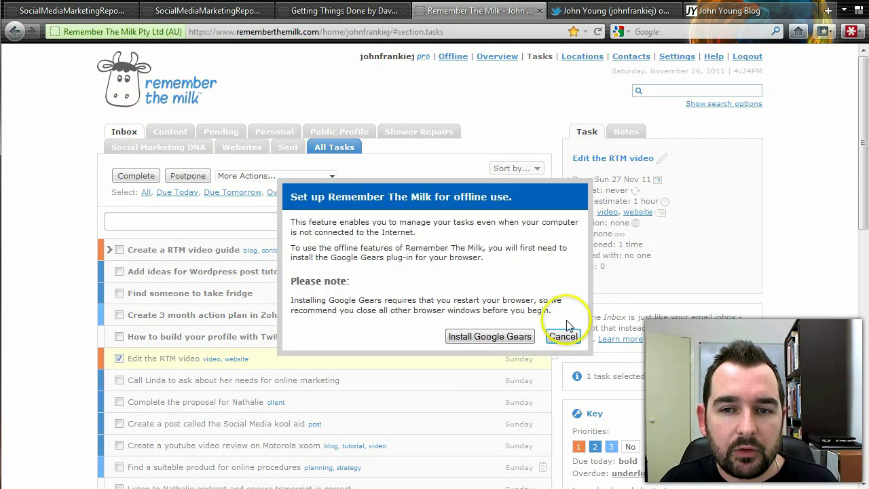
left_click(485, 59)
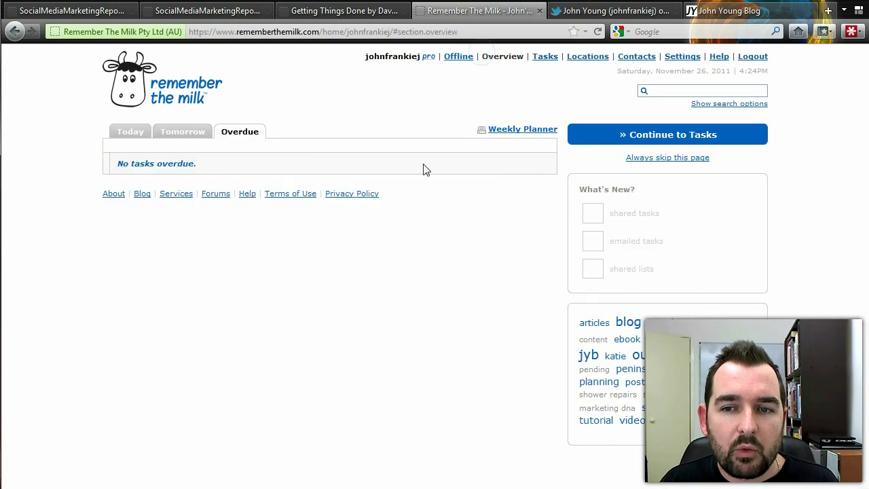
left_click(630, 322)
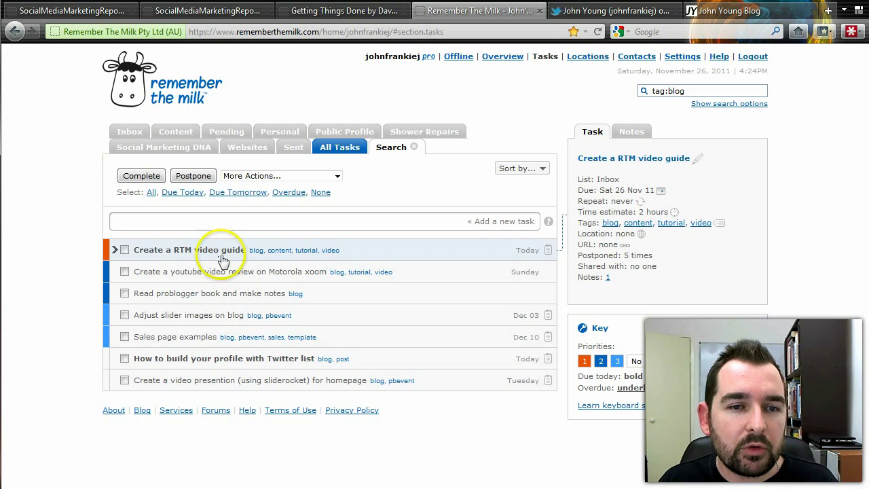
mouse_move(218, 253)
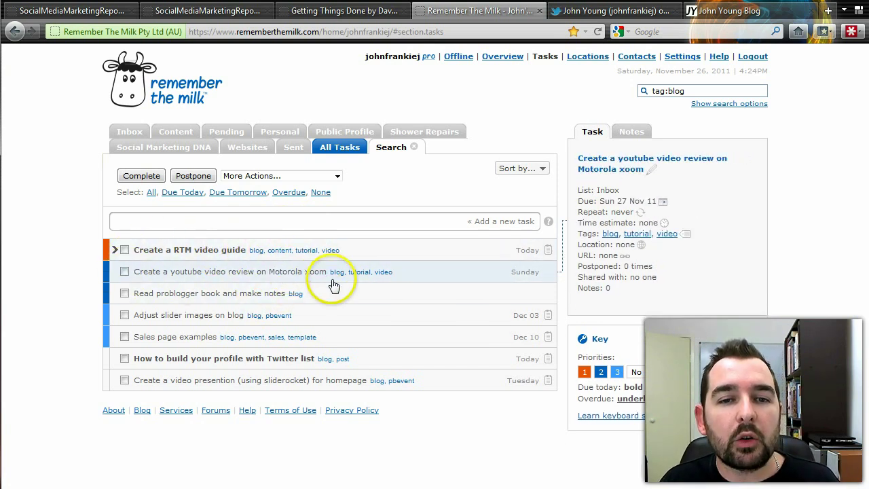
mouse_move(302, 300)
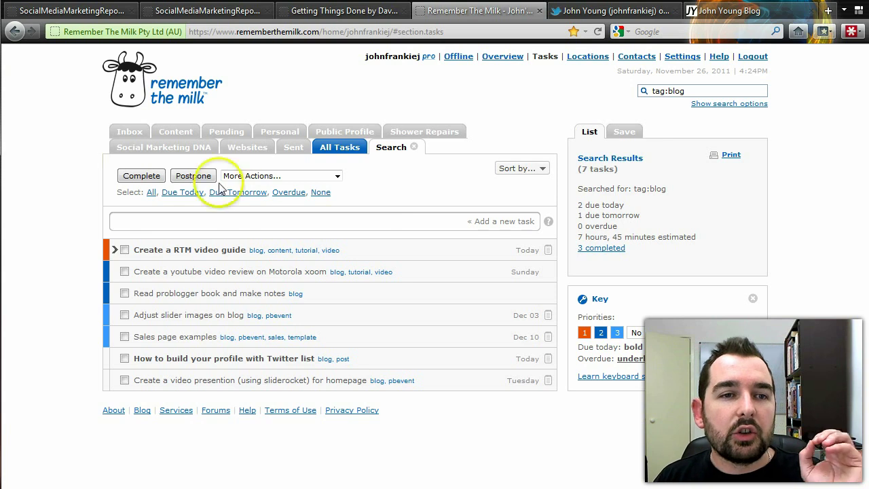
Switch to the Inbox list and highlight its List stats plus iCalendar and Atom feed links.
left_click(120, 135)
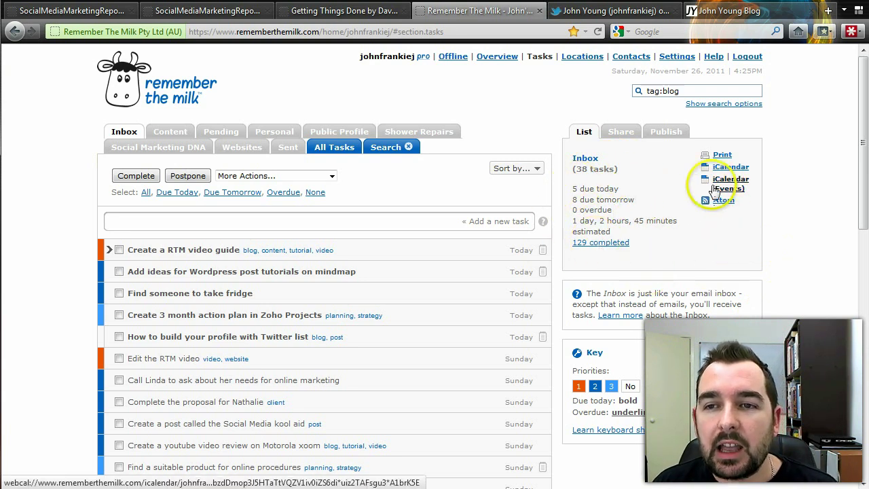
left_click(612, 188)
left_click(613, 200)
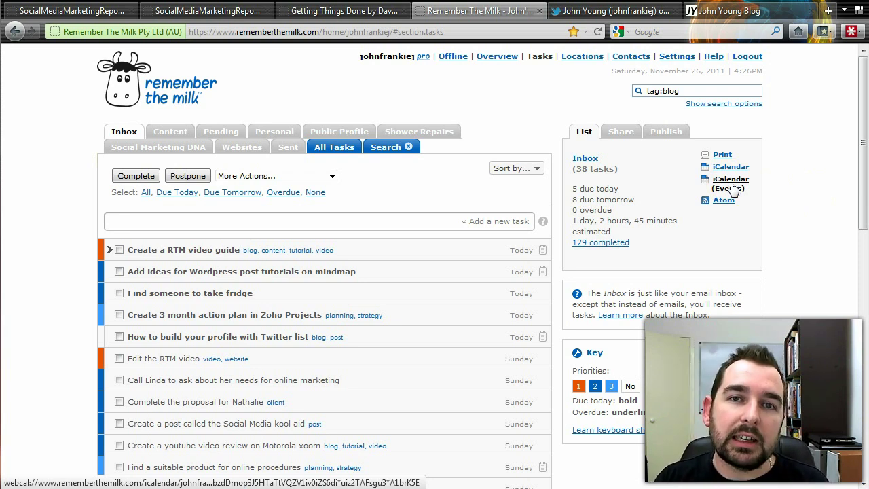
left_click(666, 187)
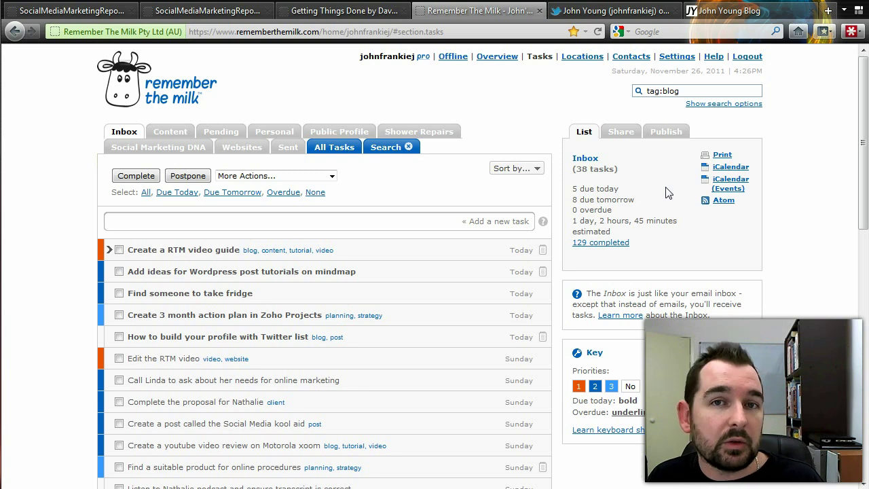
left_click(664, 217)
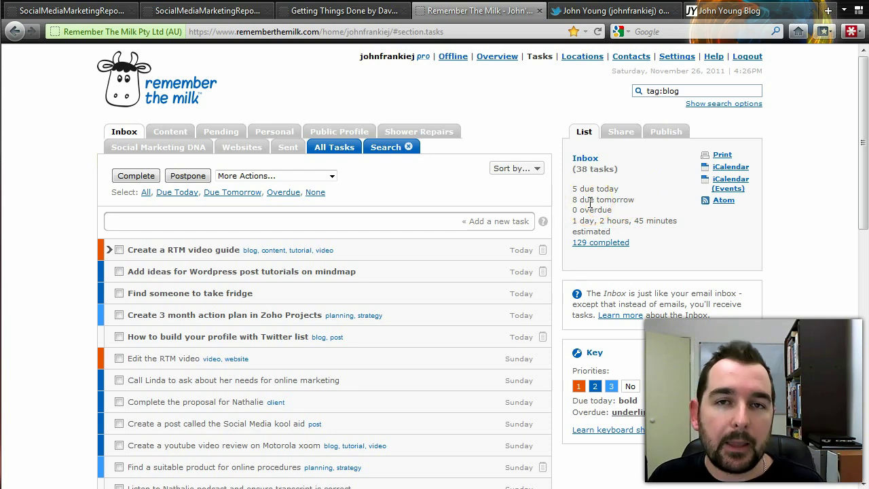
left_click(319, 11)
scroll(448, 160, "up", 3)
scroll(437, 166, "down", 1)
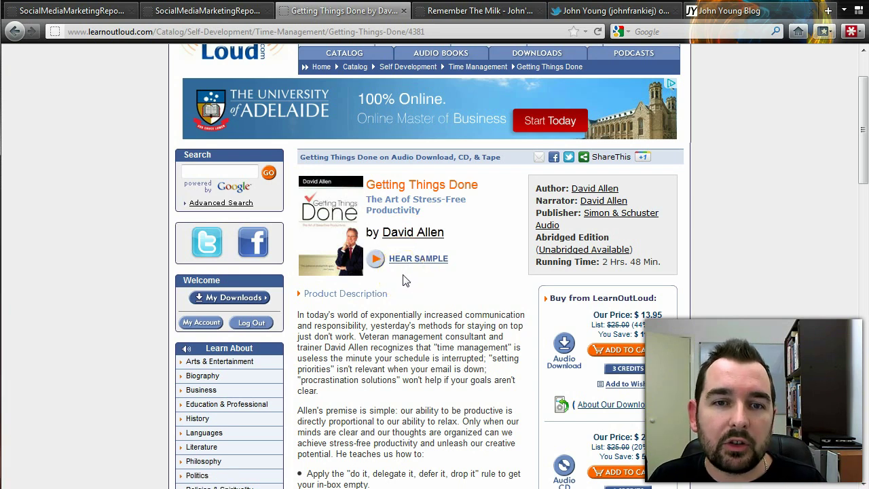
scroll(405, 275, "down", 2)
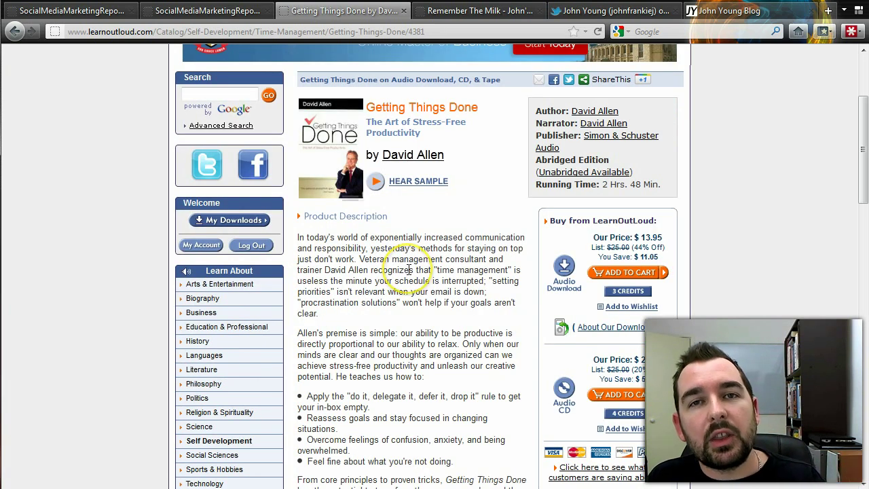
left_click(468, 13)
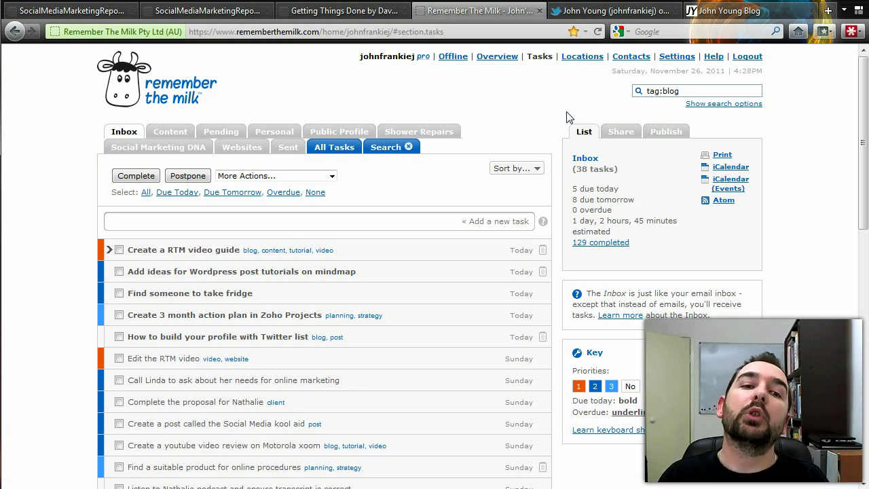
Select Create a RTM video guide, read its note, then switch to the Twitter tab.
left_click(381, 253)
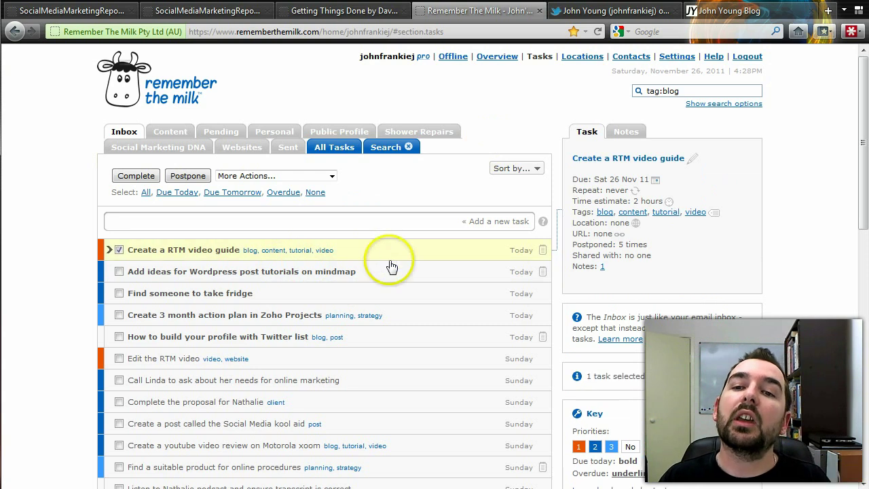
left_click(626, 132)
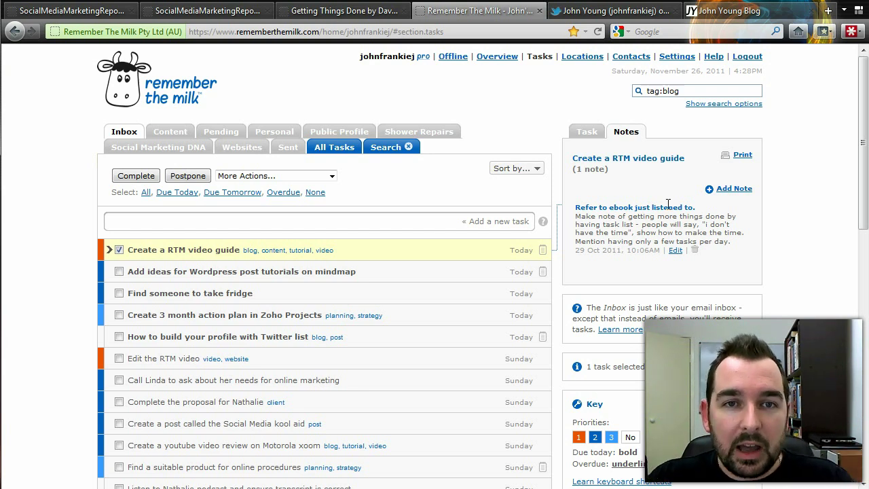
left_click(668, 230)
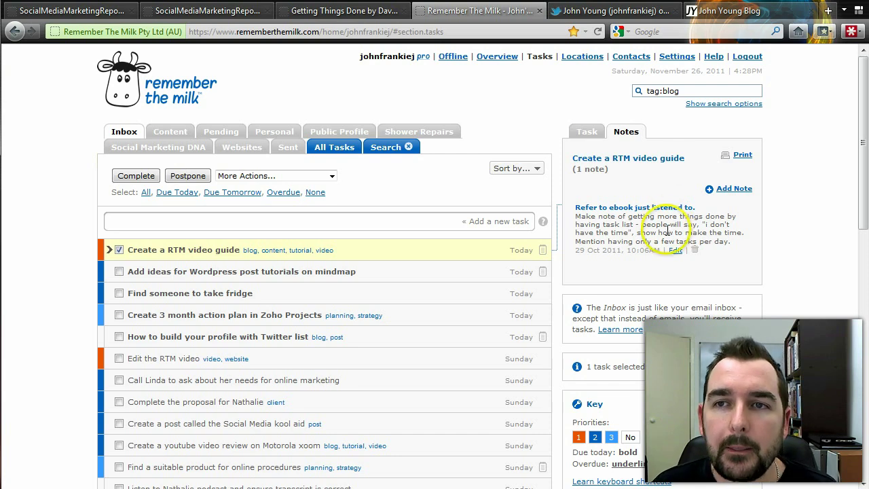
left_click(614, 11)
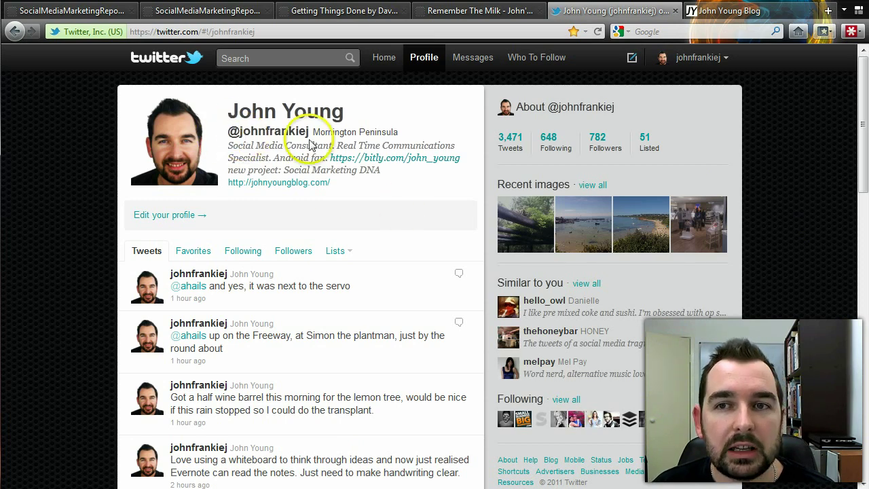
Visit the blog and Getting Things Done tabs, then return to Remember The Milk.
left_click(722, 10)
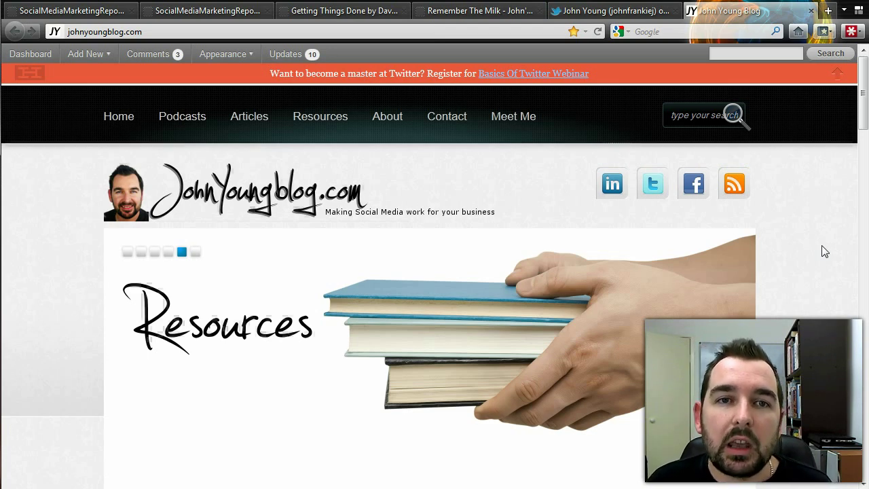
left_click(349, 12)
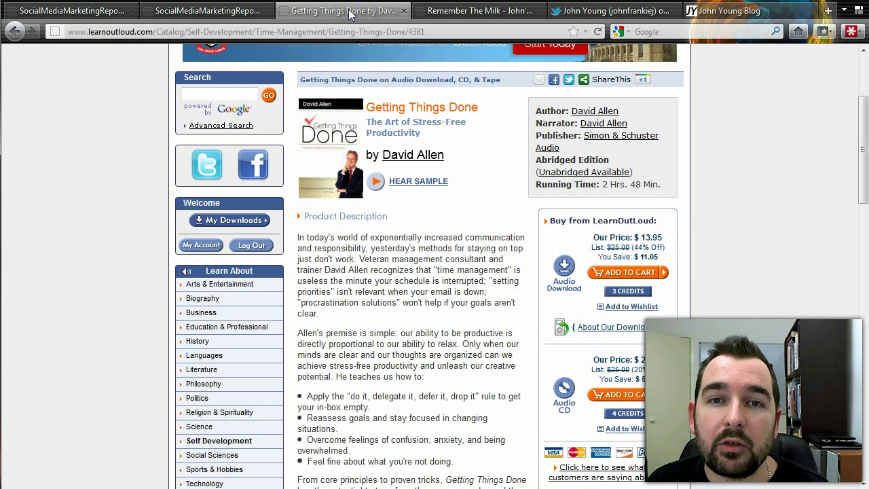
left_click(484, 11)
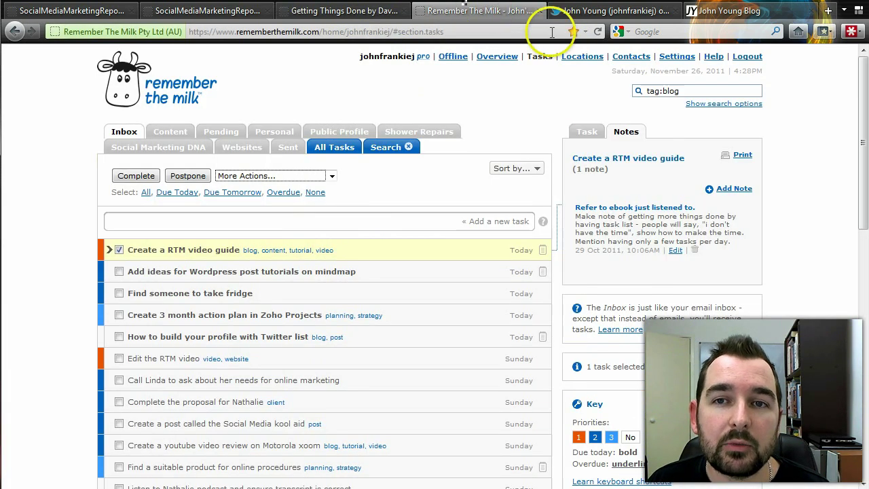